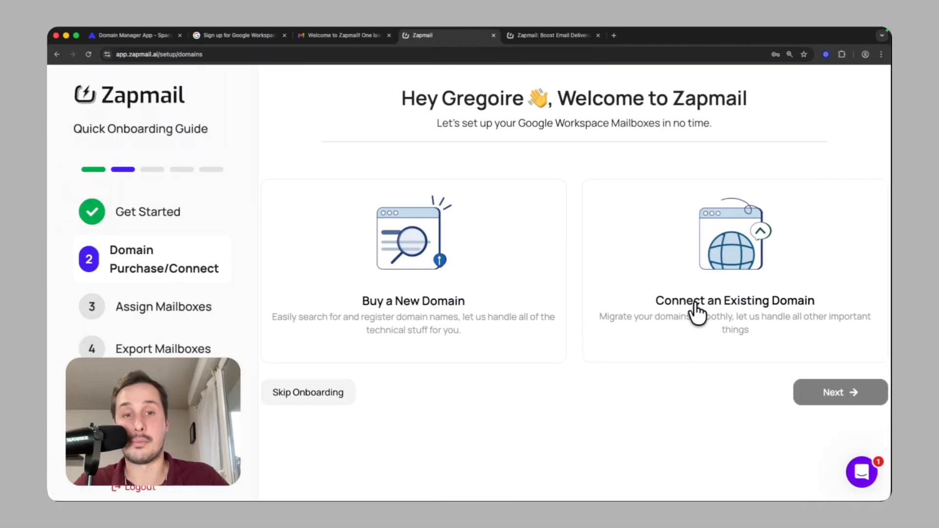
Step: Choose to connect an existing domain and check the connection status of the added domains
left_click(731, 266)
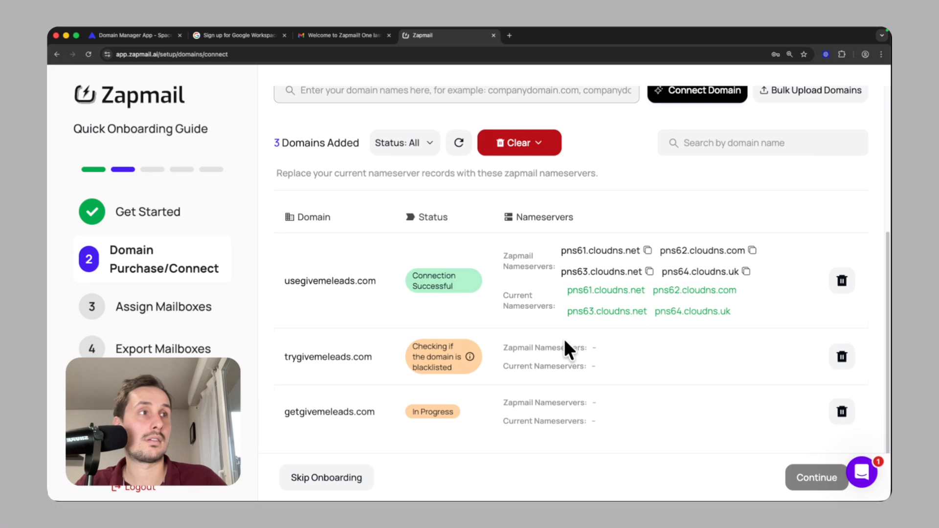
scroll(564, 340, "down", 1)
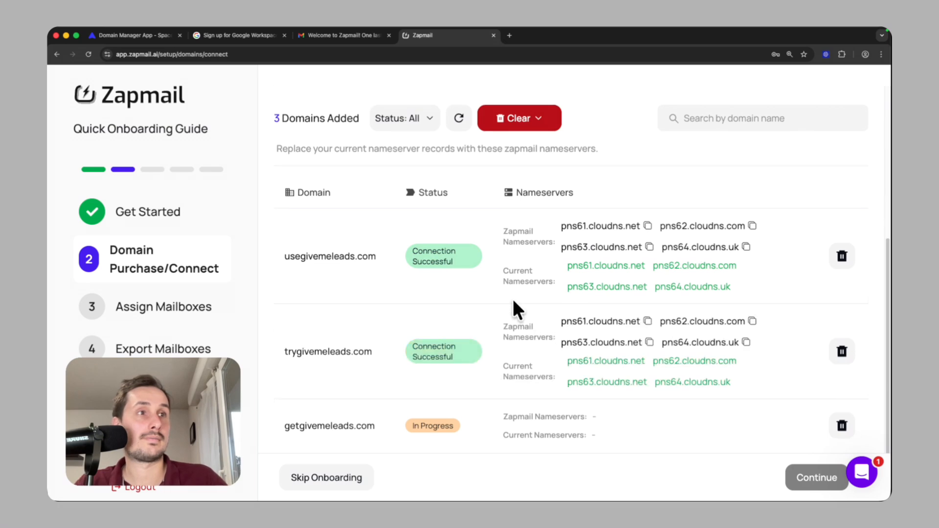
scroll(512, 298, "down", 2)
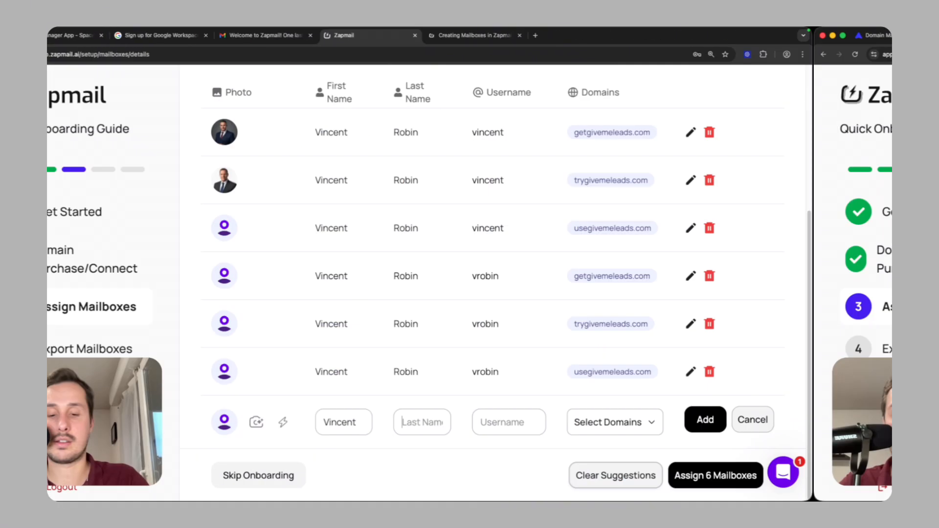
Step: Fill in the last name and username for an additional mailbox below the suggested ones
key("Tab")
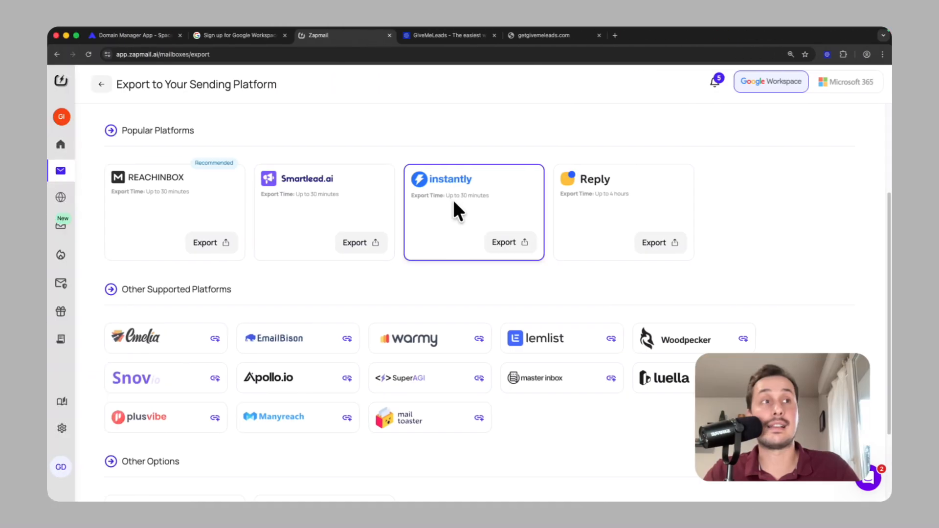
scroll(469, 201, "down", 3)
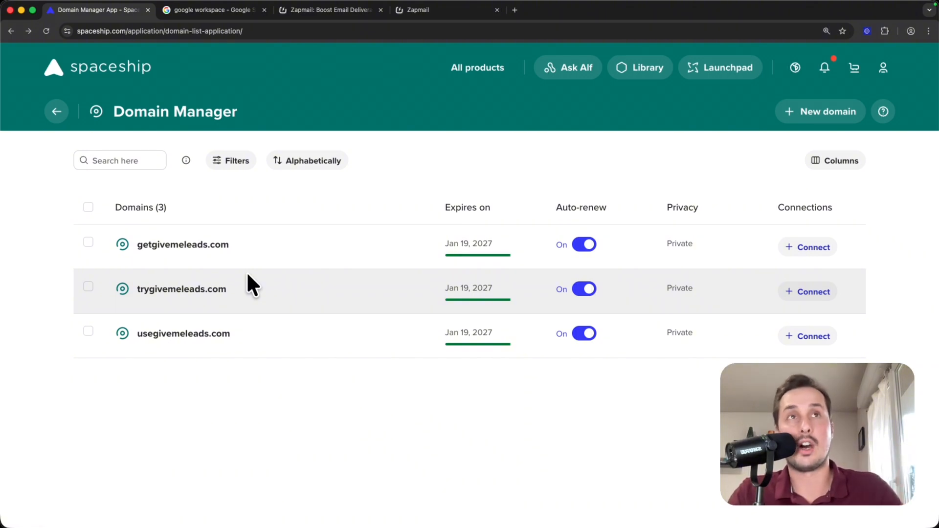
Step: Open the official Google Workspace website from the Google search results
left_click(255, 10)
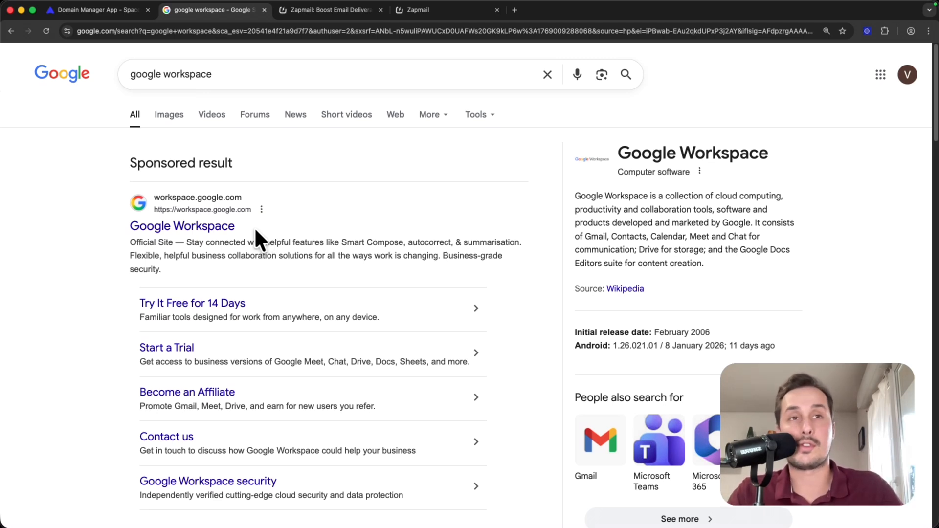
scroll(254, 227, "down", 5)
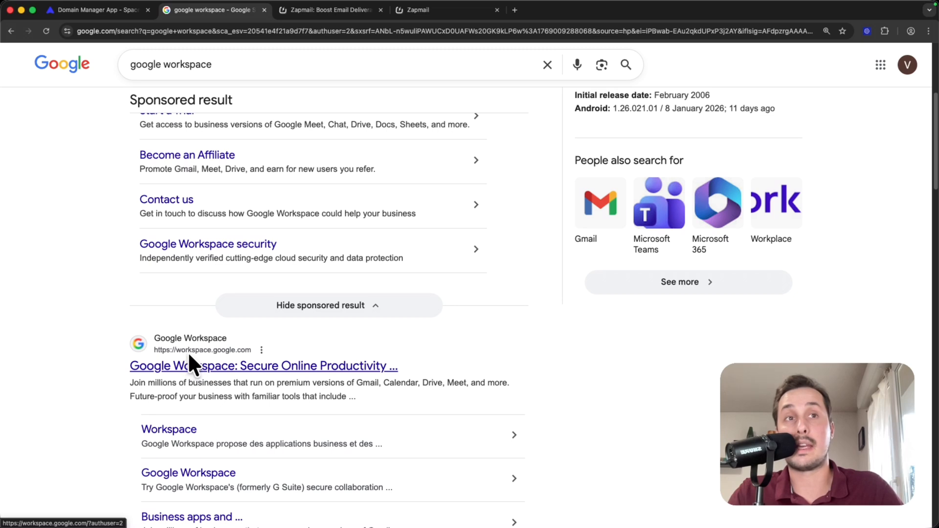
left_click(240, 364)
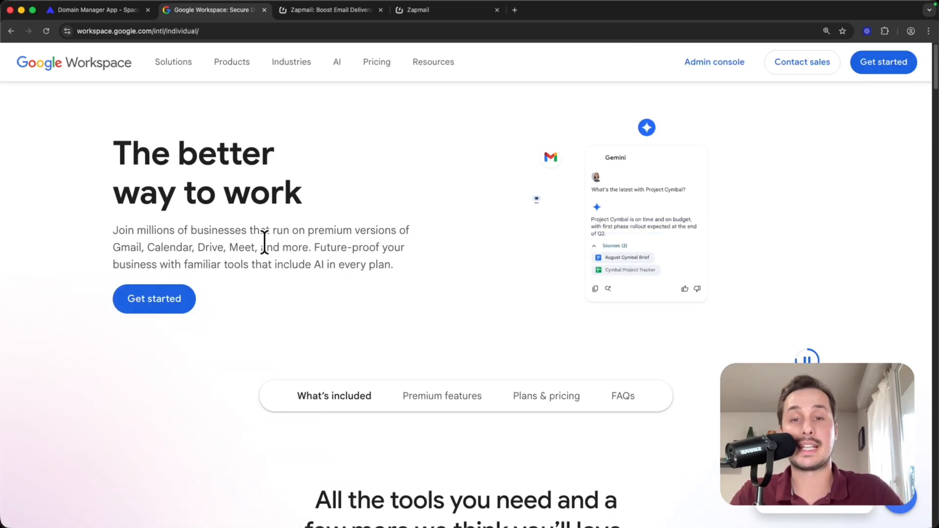
Step: Start the Google Workspace sign-up with the option to upgrade the existing account and check its monthly price
left_click(174, 298)
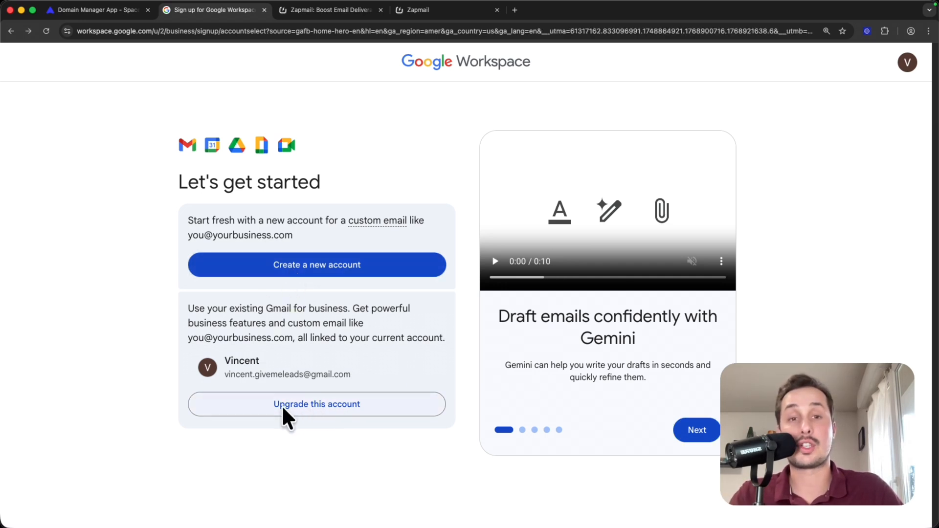
left_click(283, 406)
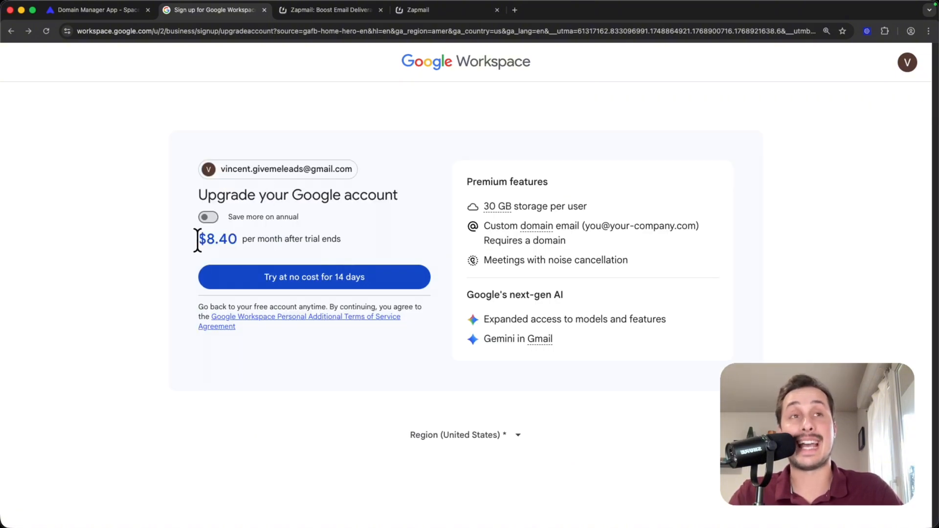
left_click_drag(197, 240, 218, 242)
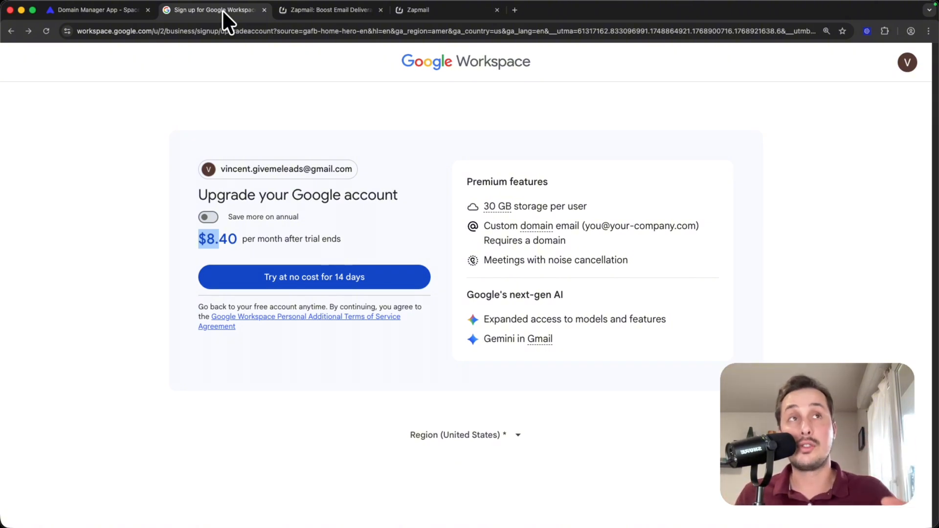
Step: Switch to the Zapmail website and examine its monthly pricing plans for Google Workspace mailboxes
left_click(305, 8)
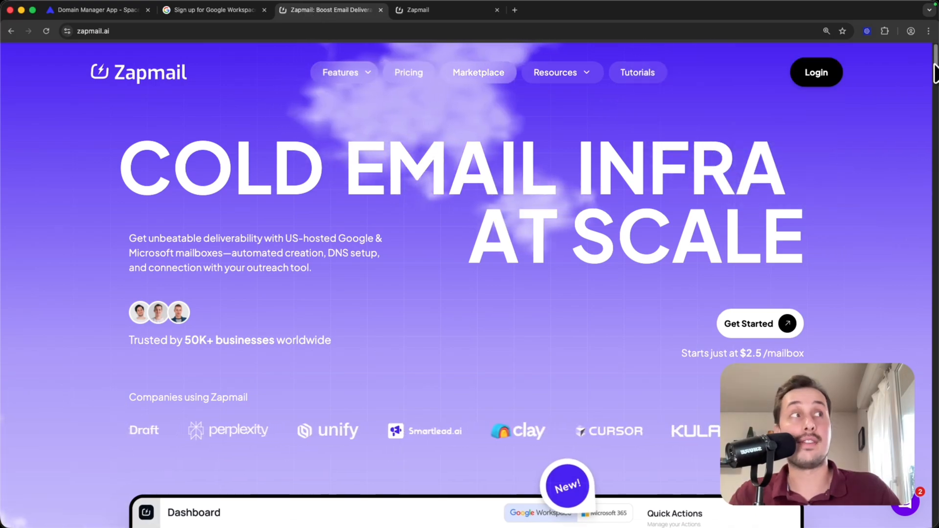
scroll(912, 125, "down", 10)
scroll(912, 127, "down", 15)
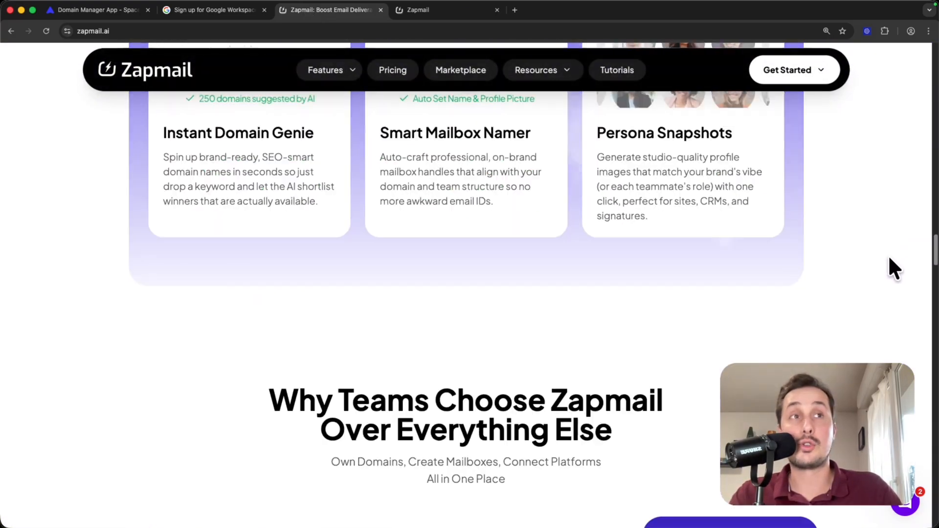
scroll(891, 303, "down", 15)
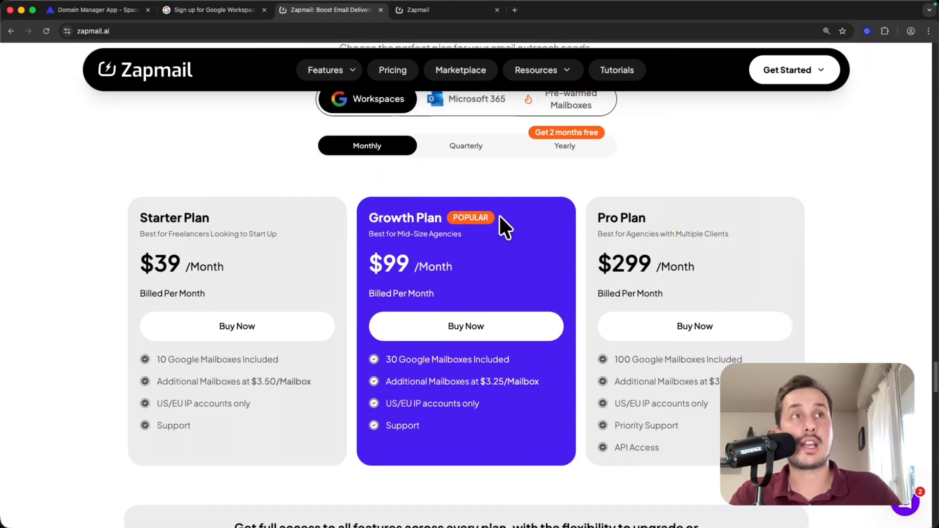
scroll(503, 224, "up", 2)
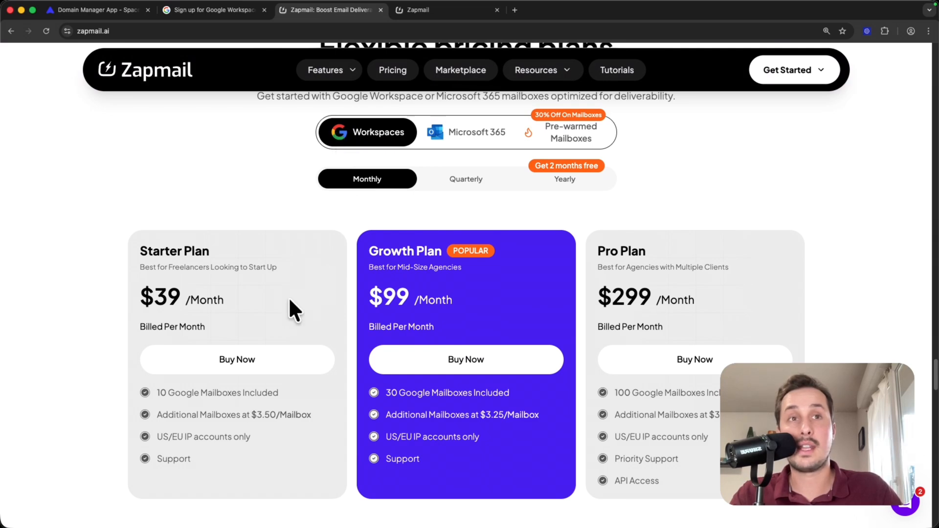
Step: Examine the Starter Plan's monthly price and included mailboxes
left_click_drag(156, 297, 179, 299)
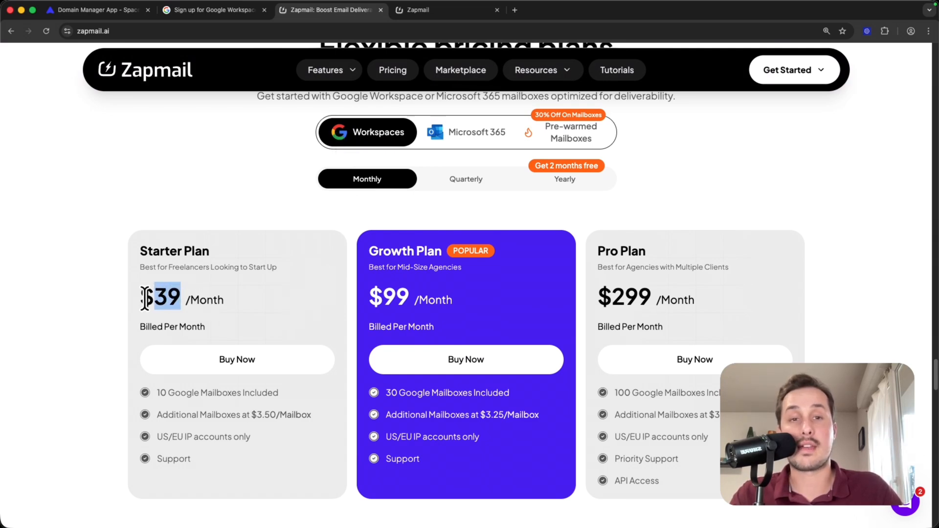
mouse_move(163, 395)
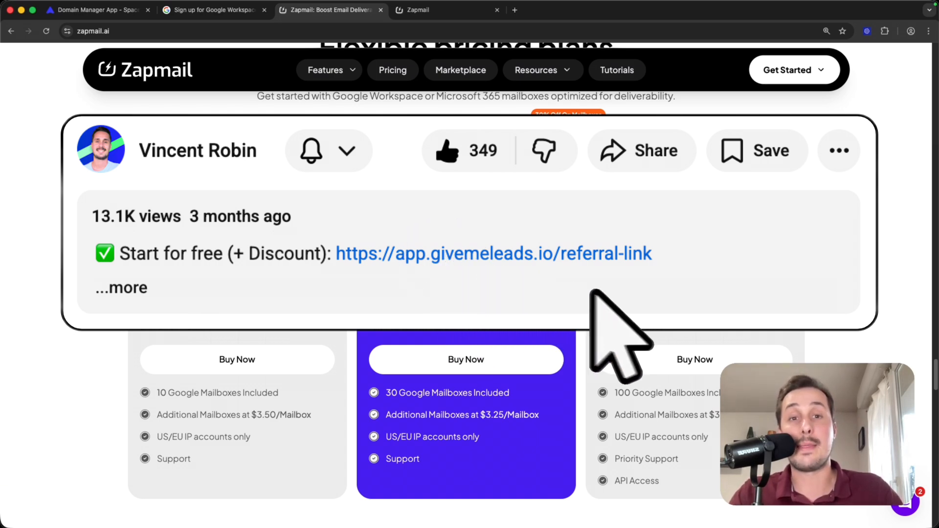
scroll(223, 289, "down", 1)
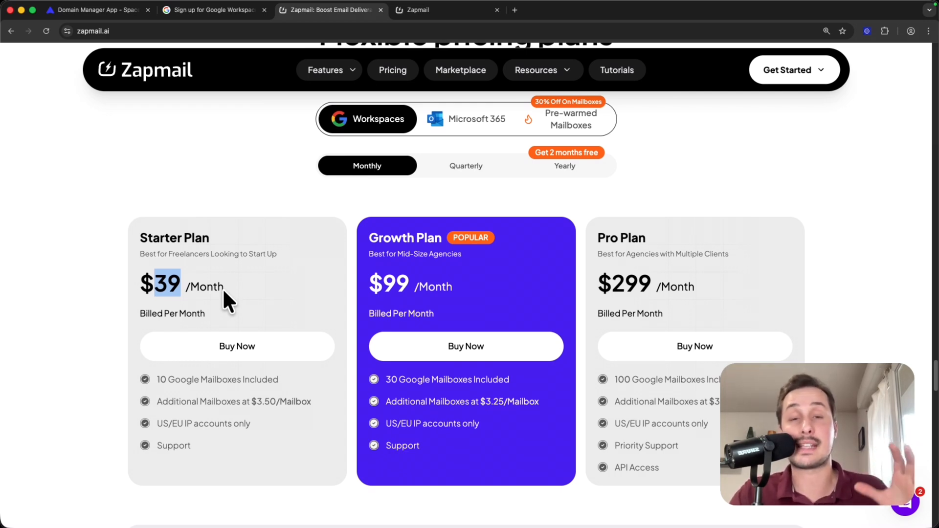
left_click(223, 290)
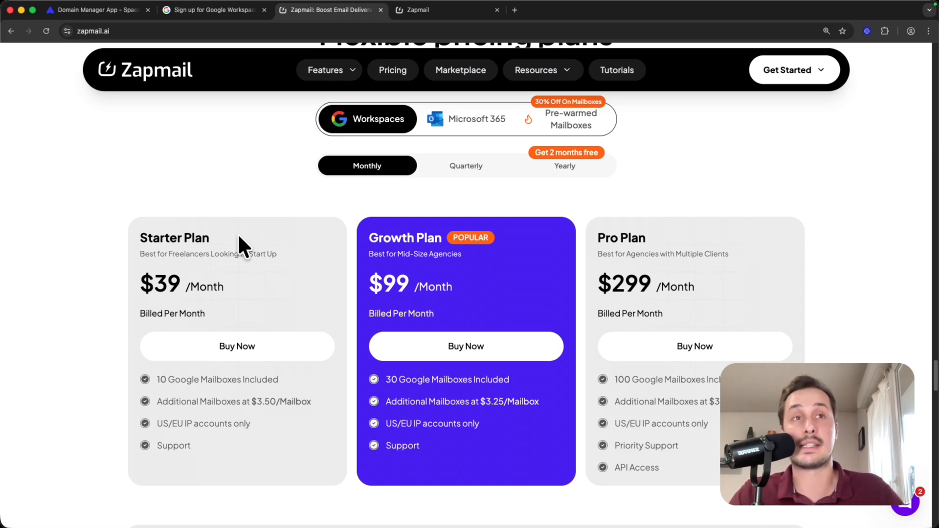
left_click_drag(141, 235, 224, 241)
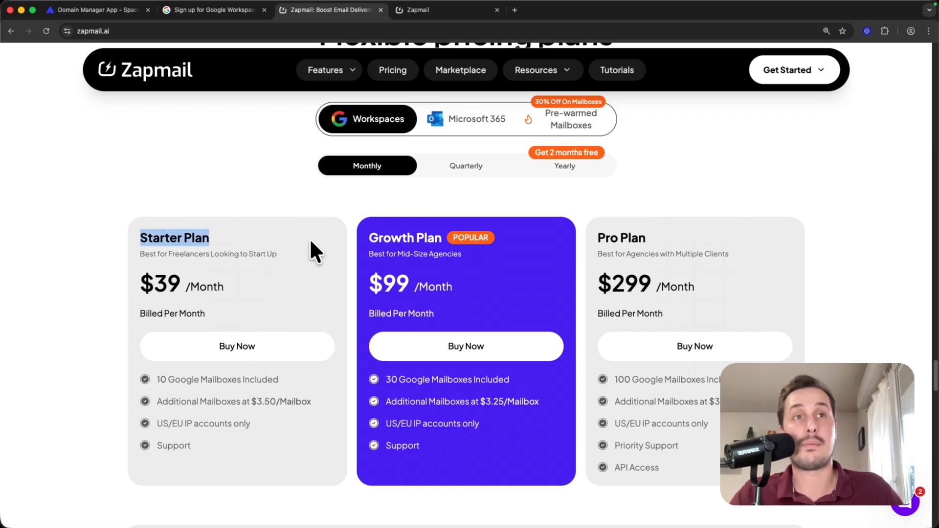
Step: Buy the Zapmail Starter plan for Google mailboxes with monthly billing and proceed to the payment checkout
left_click(282, 345)
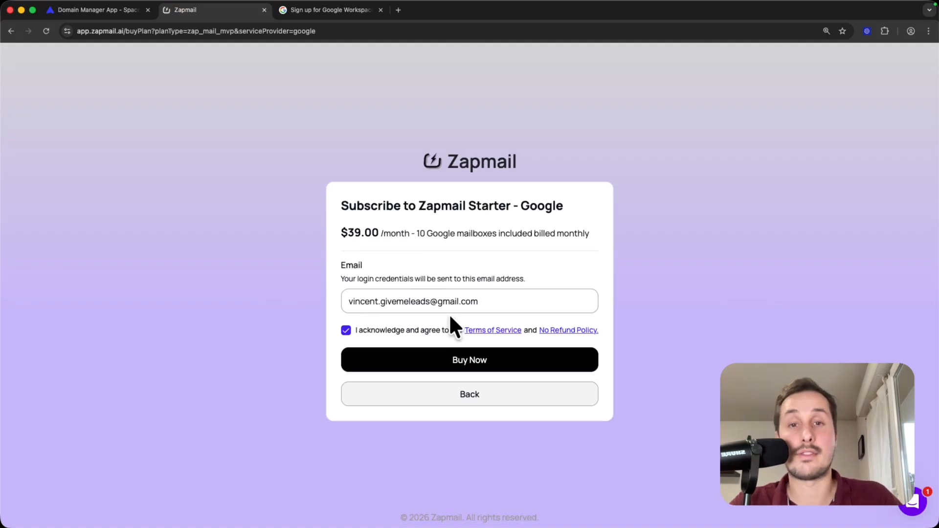
left_click(523, 366)
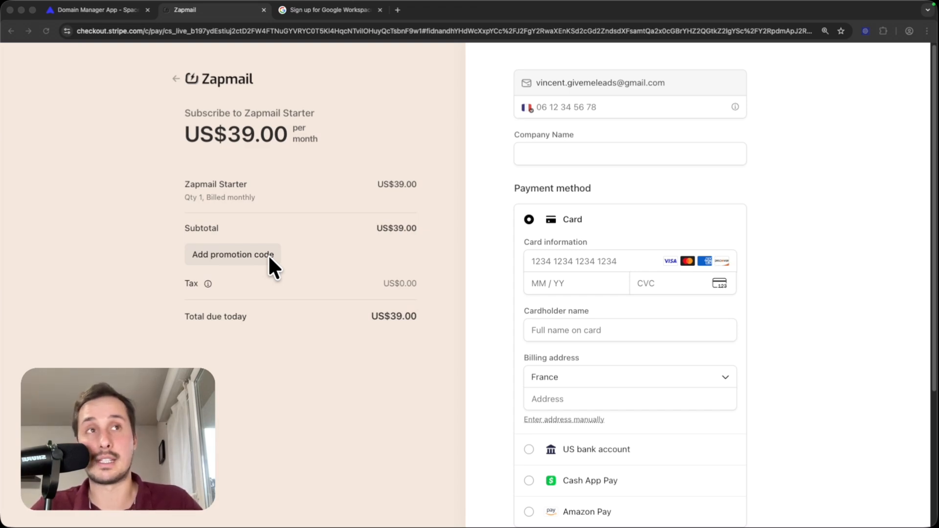
scroll(269, 256, "down", 4)
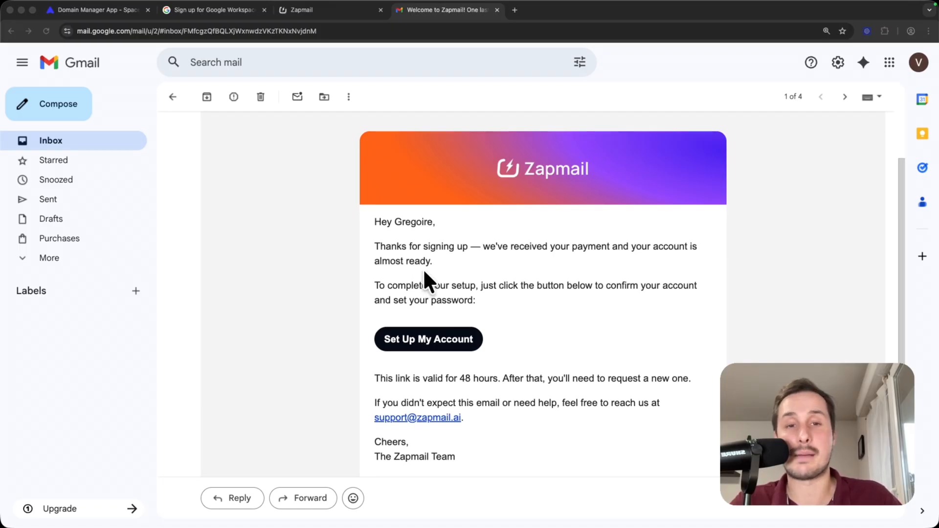
Step: Open the account setup link in the Zapmail welcome email and set the account password
left_click(433, 339)
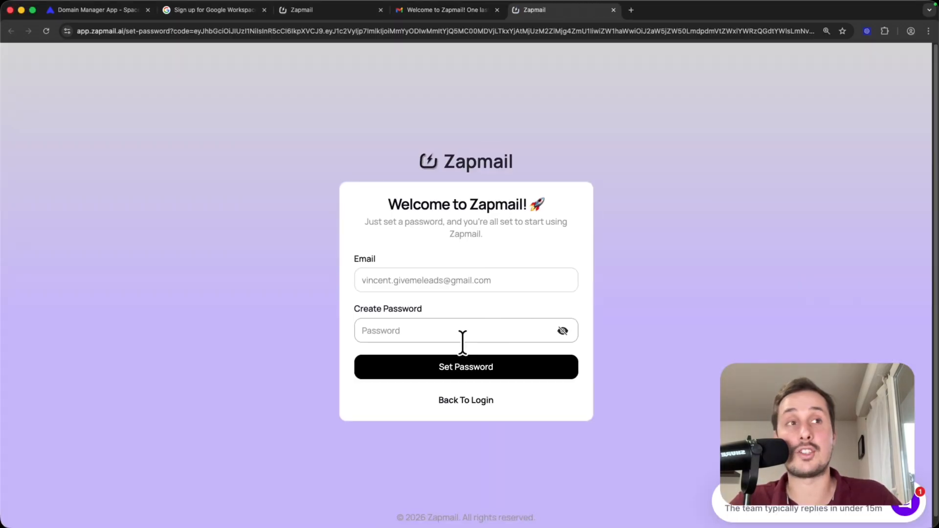
left_click(398, 331)
type("•••••••••••••")
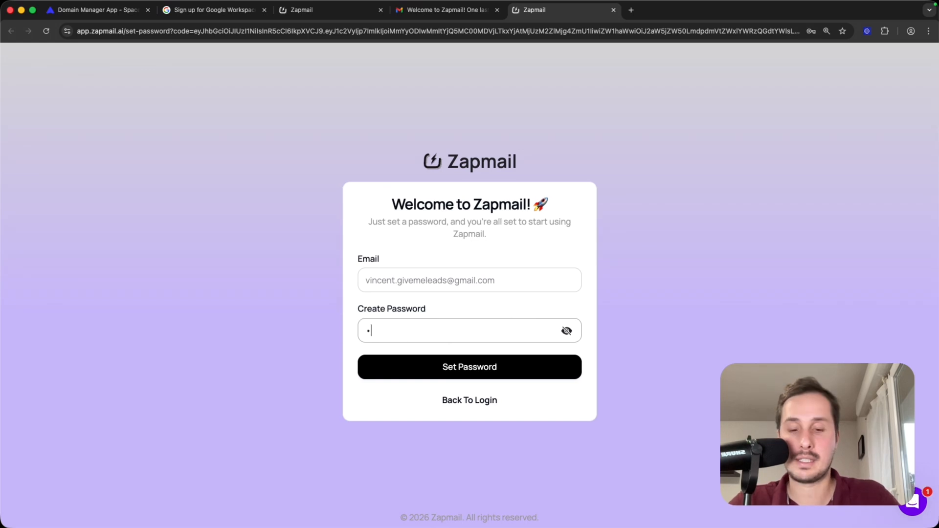
type("••")
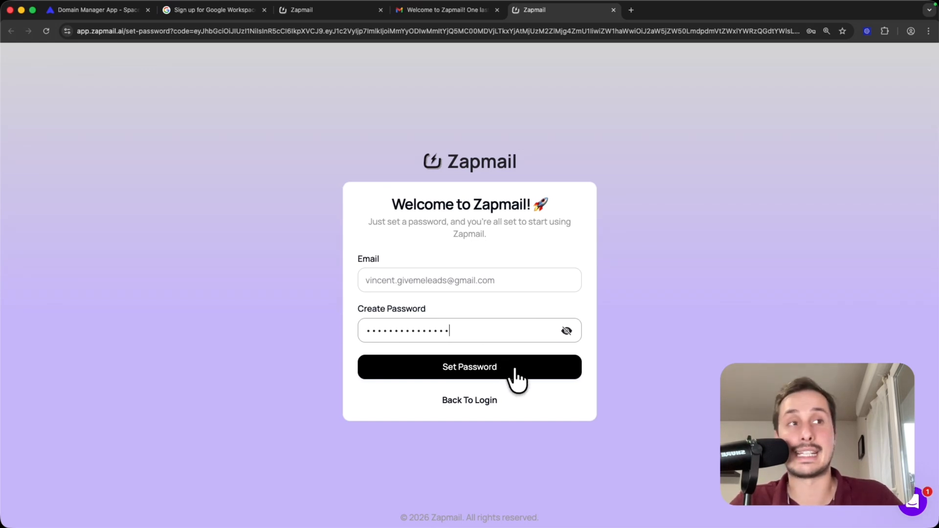
left_click(515, 370)
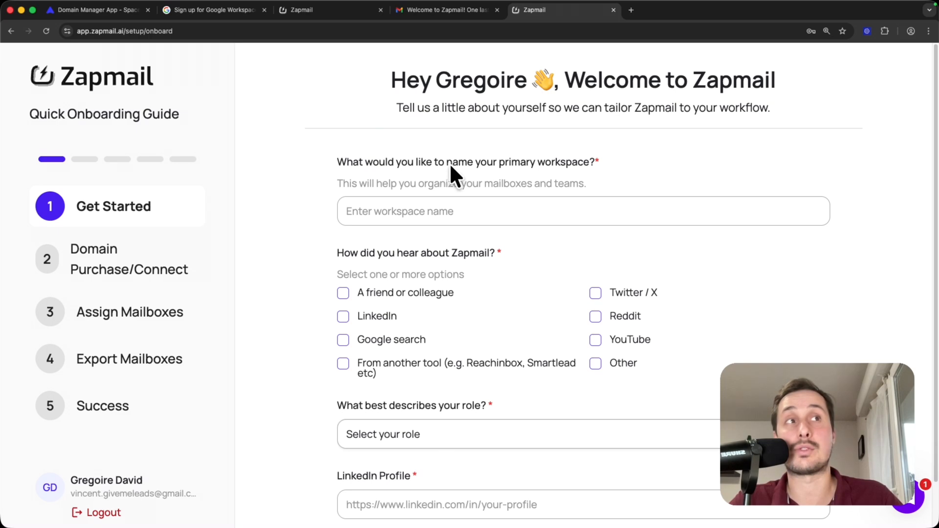
Step: Name the primary workspace GiveMeLeads and select YouTube as the way of hearing about Zapmail
left_click(495, 202)
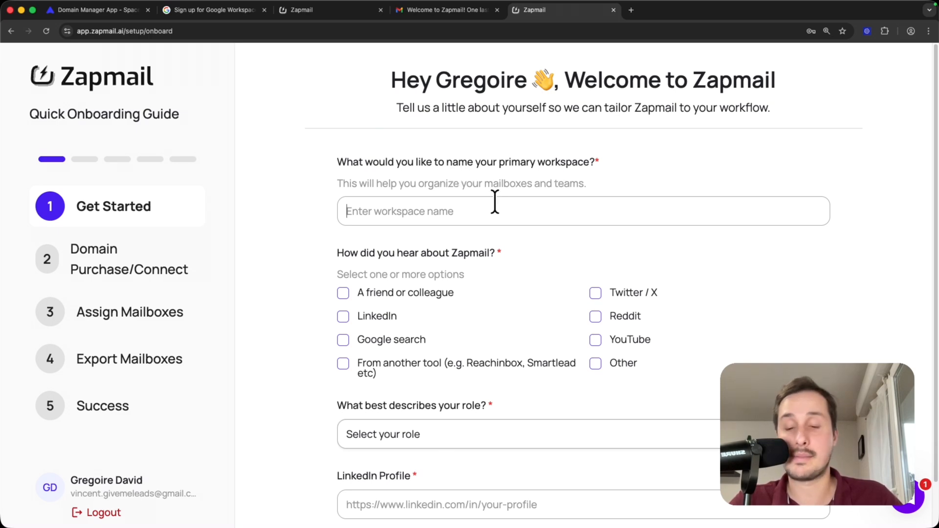
type("GiveMeLeads")
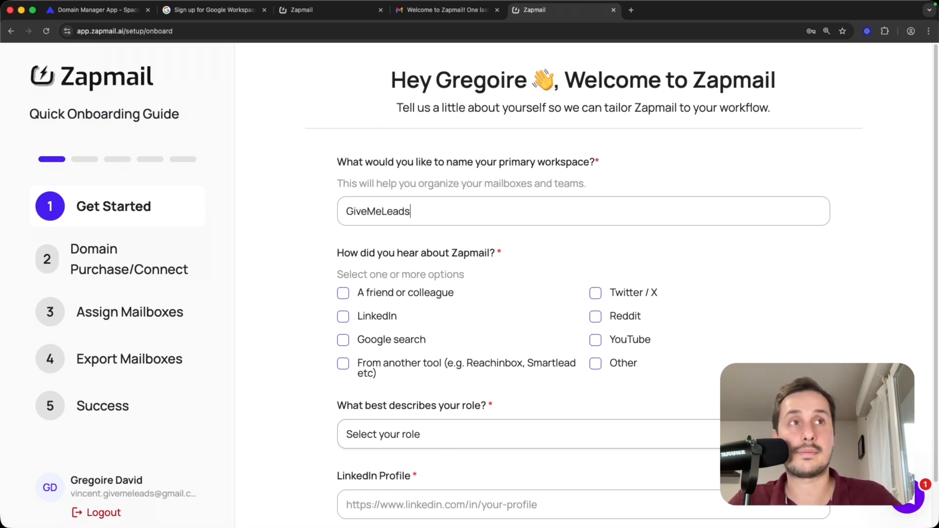
scroll(364, 203, "down", 2)
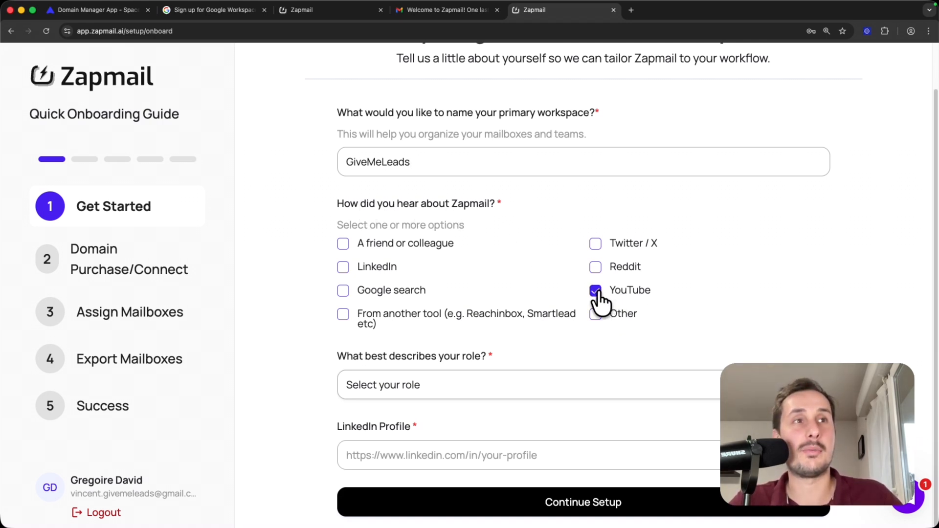
Step: Set the role to Founder / CEO, paste the LinkedIn profile URL, and continue the setup
left_click(406, 385)
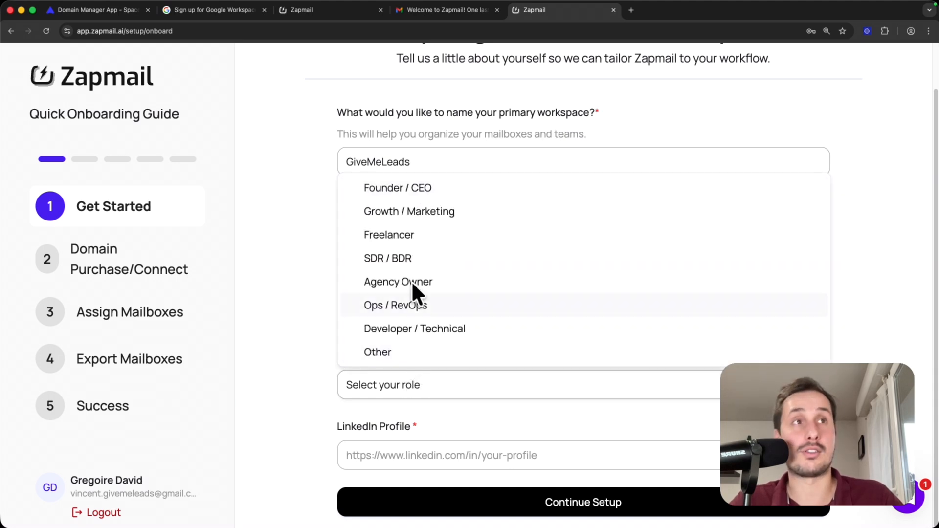
left_click(430, 193)
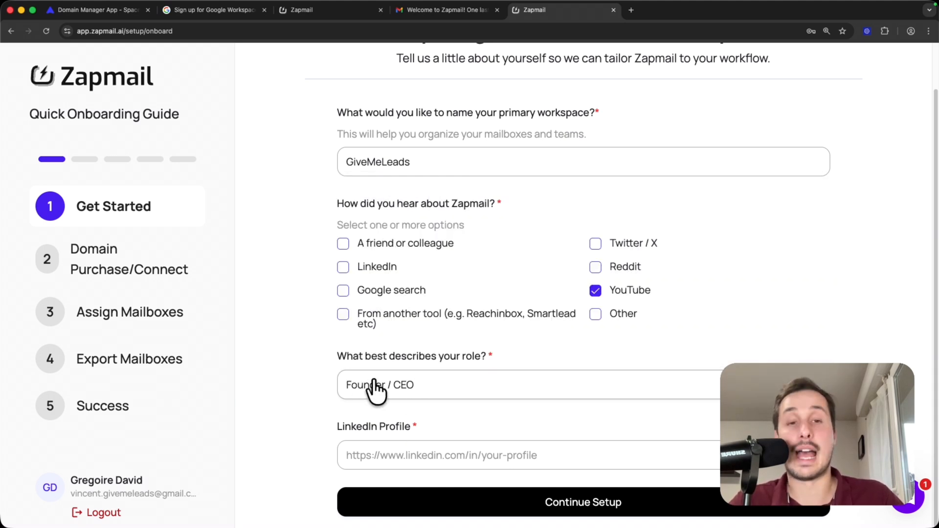
left_click(342, 427)
type("https://www.linkedin.com/in/vincent-robin-givemeleads/")
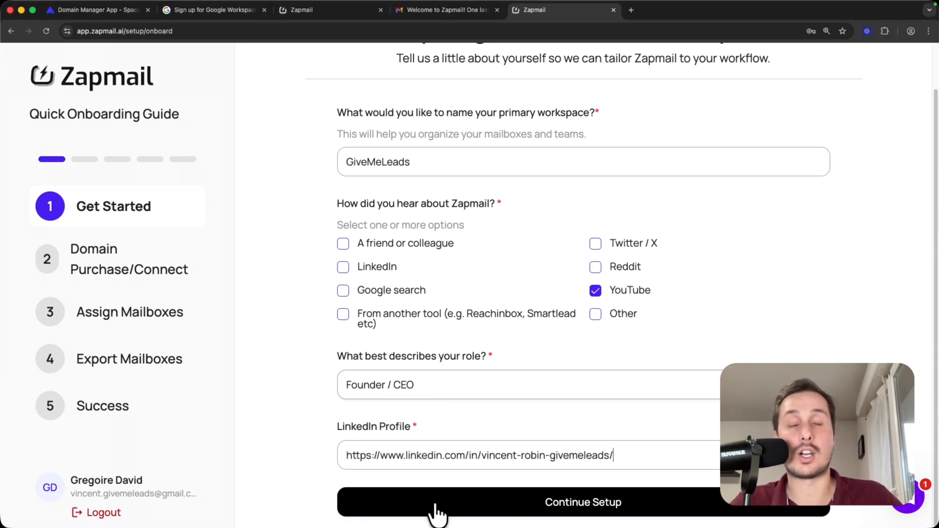
left_click(436, 507)
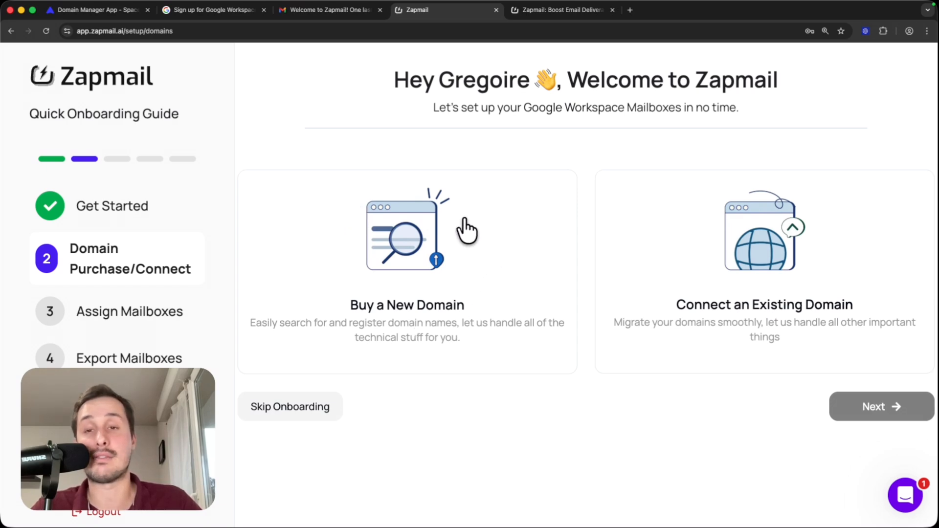
Step: Check the Zapmail website's FAQ answer about buying more domains and their cost
left_click(560, 10)
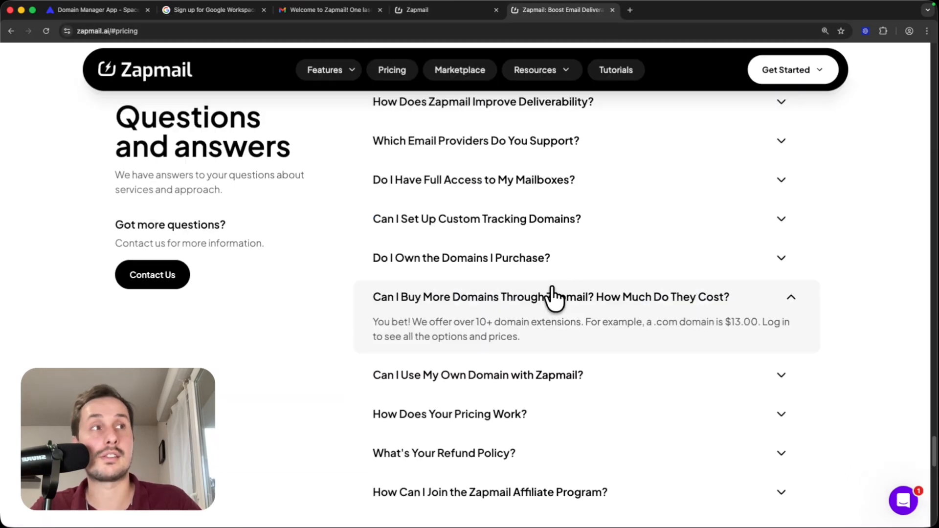
Step: Return to the Zapmail onboarding, choose to connect an existing domain, and continue
left_click_drag(647, 326, 727, 330)
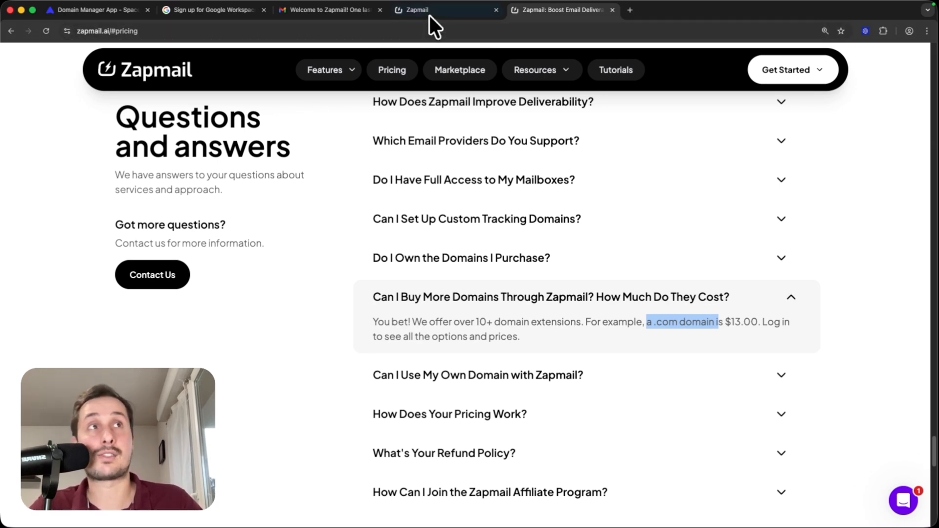
left_click(479, 10)
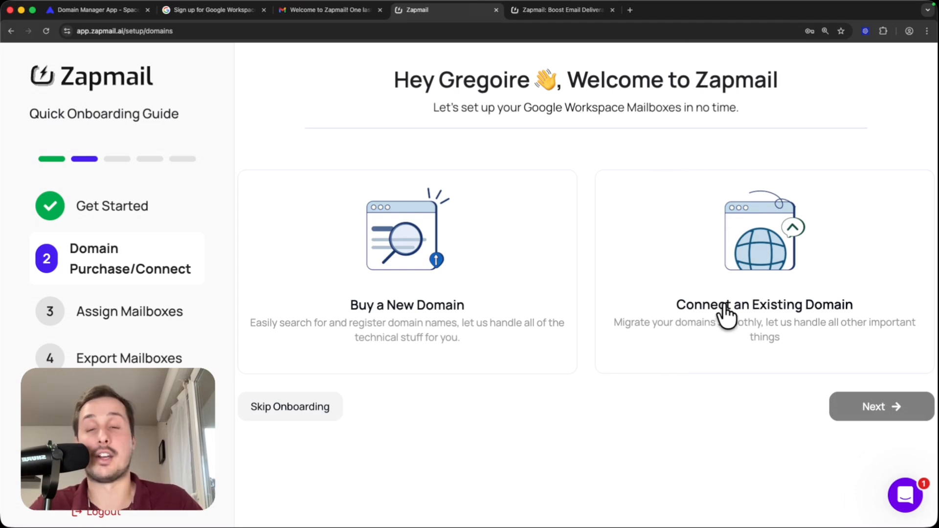
left_click(764, 268)
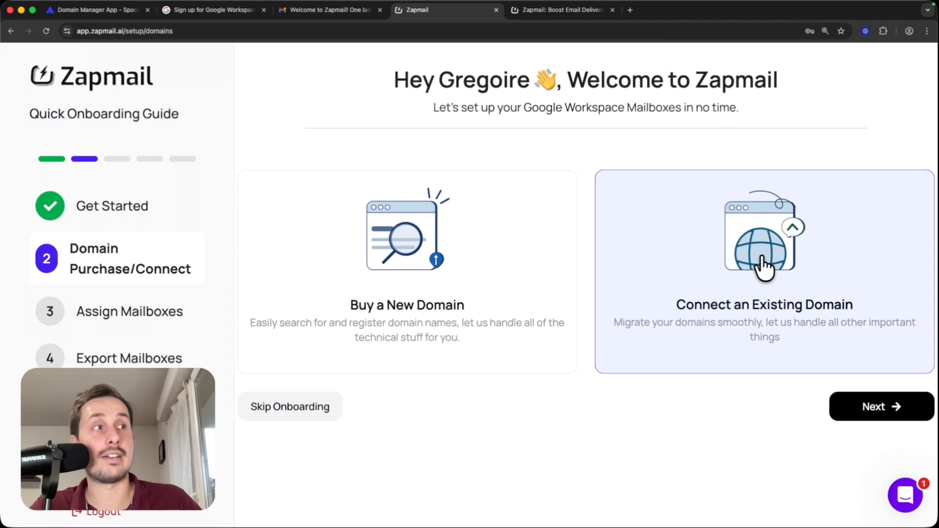
left_click(855, 411)
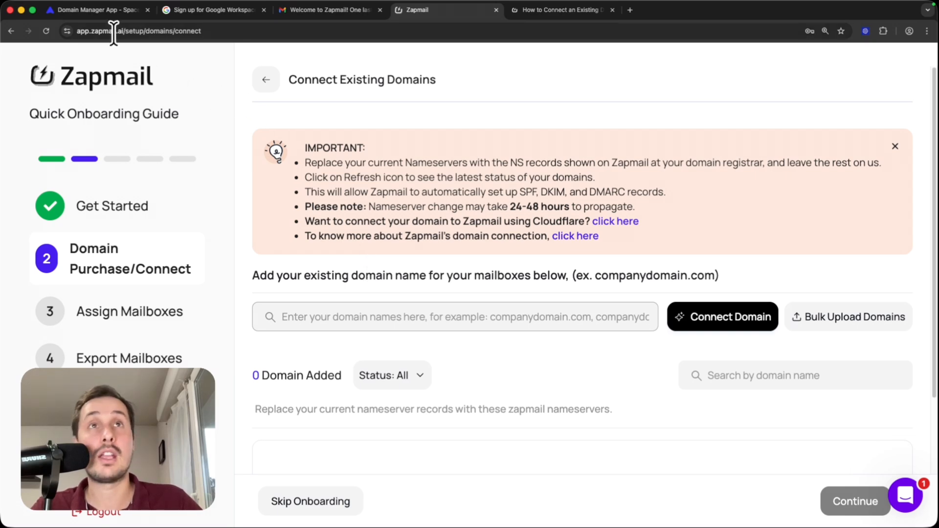
Step: Copy getgivemeleads.com from the Spaceship Domain Manager and connect it as an existing domain in Zapmail
left_click(90, 13)
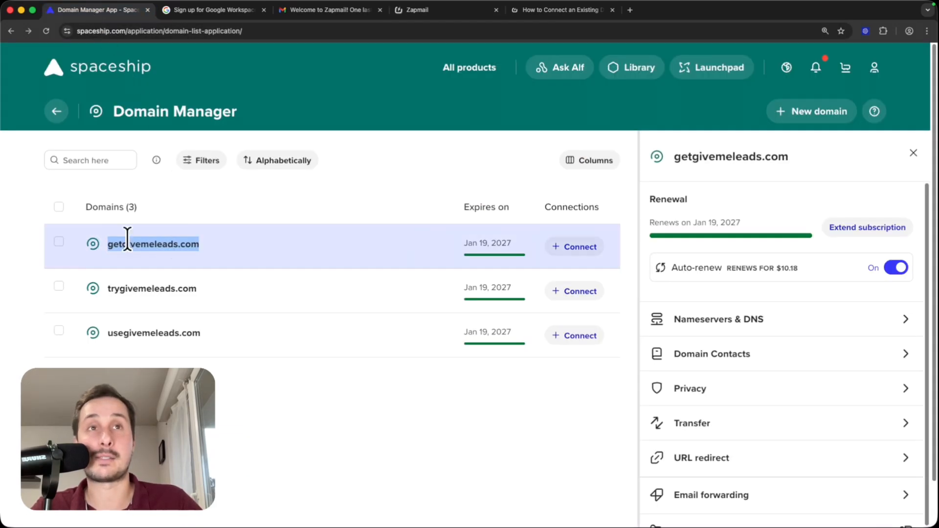
left_click_drag(209, 244, 106, 245)
key("super+c")
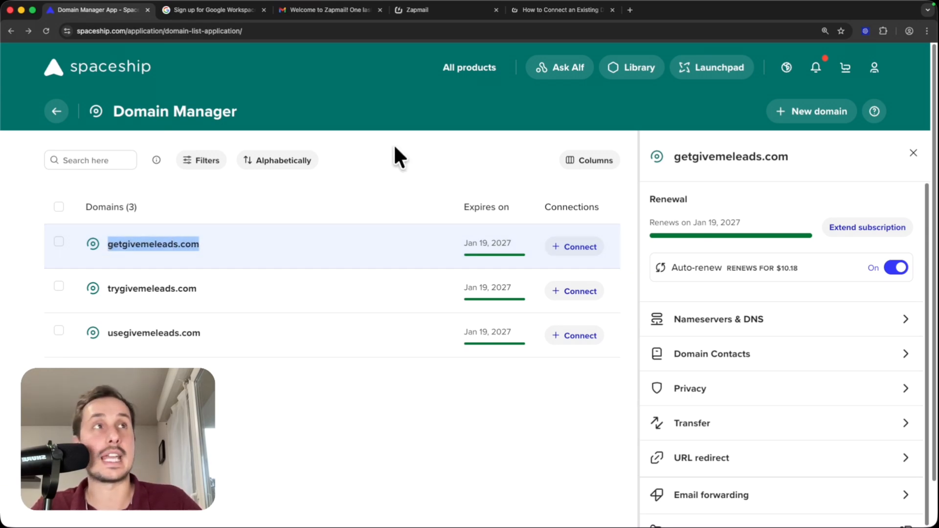
left_click(486, 8)
key("super+v")
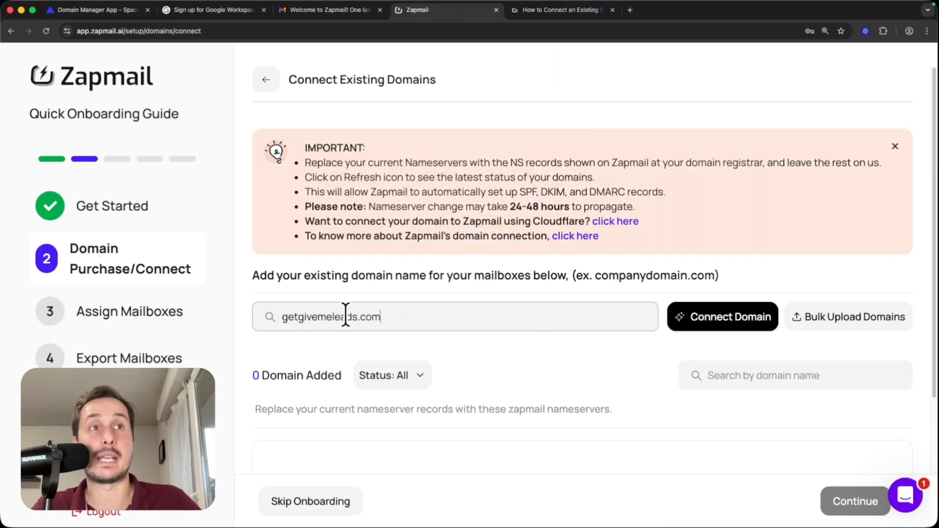
left_click(717, 321)
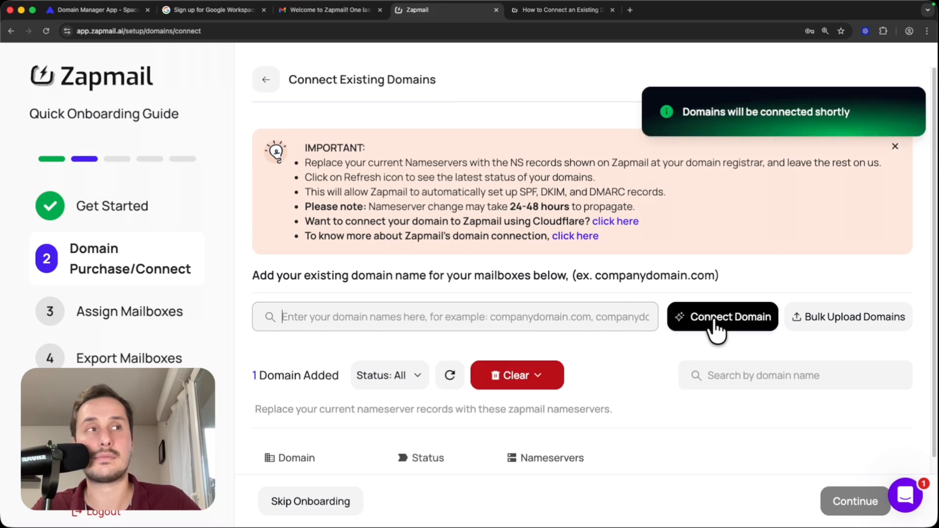
scroll(633, 128, "down", 3)
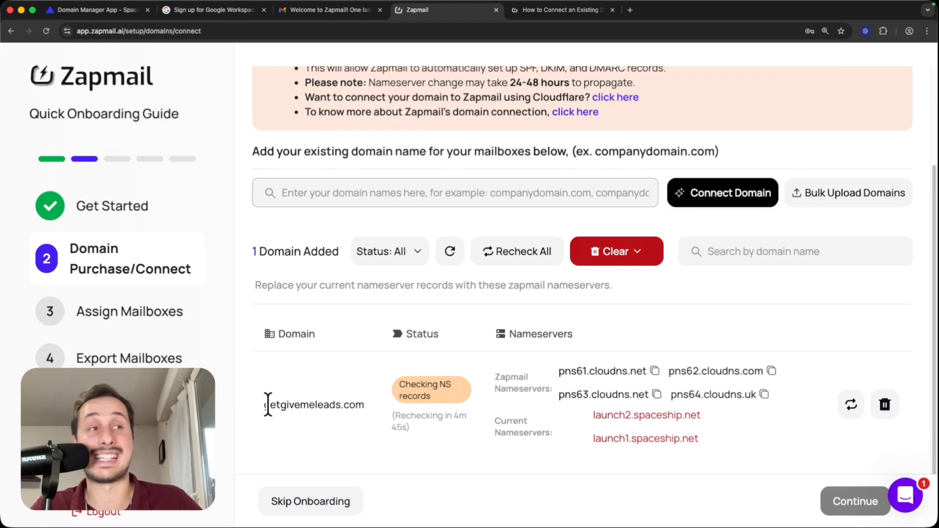
scroll(597, 391, "up", 3)
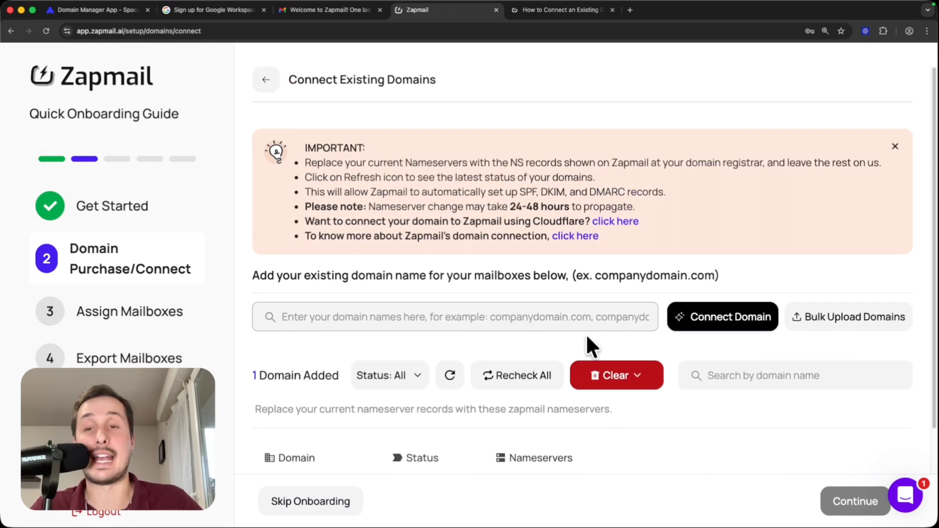
Step: Copy trygivemeleads.com from Spaceship and connect it as an existing domain in Zapmail
left_click(98, 11)
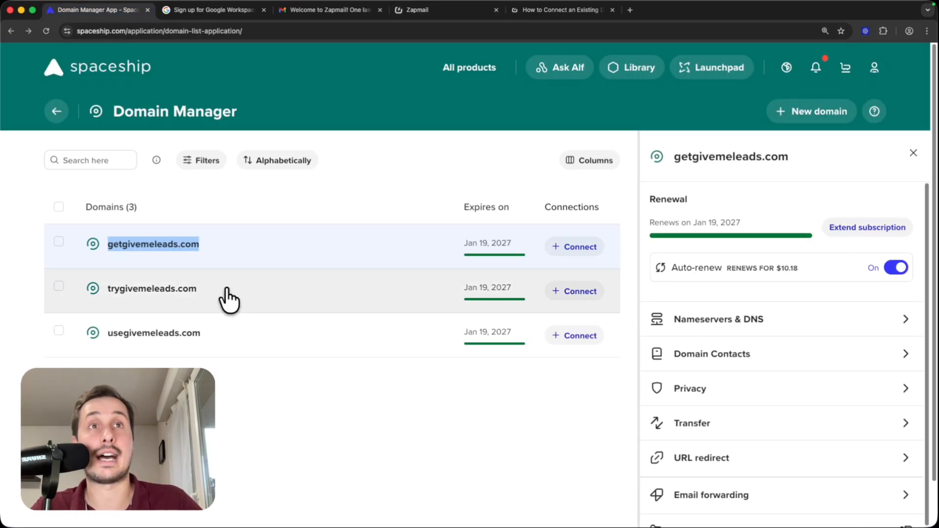
left_click_drag(225, 303, 118, 270)
key("super+c")
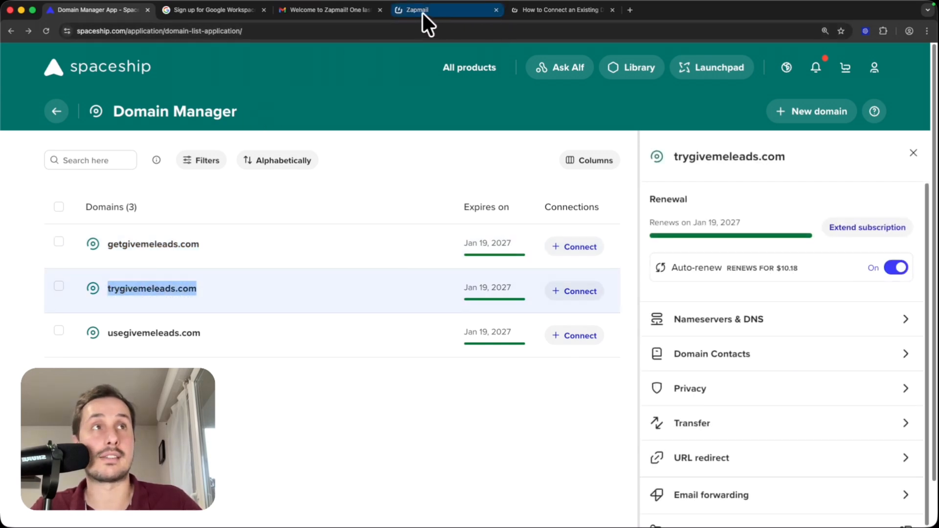
left_click(422, 11)
key("super+v")
left_click(721, 333)
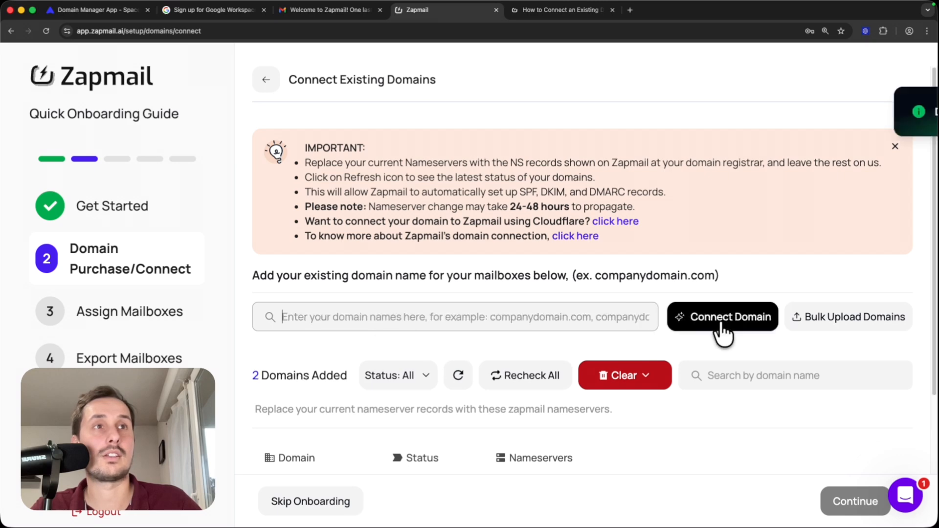
Step: Copy usegivemeleads.com from Spaceship and connect it as an existing domain in Zapmail
left_click(116, 14)
left_click_drag(201, 333, 108, 335)
key("super+c")
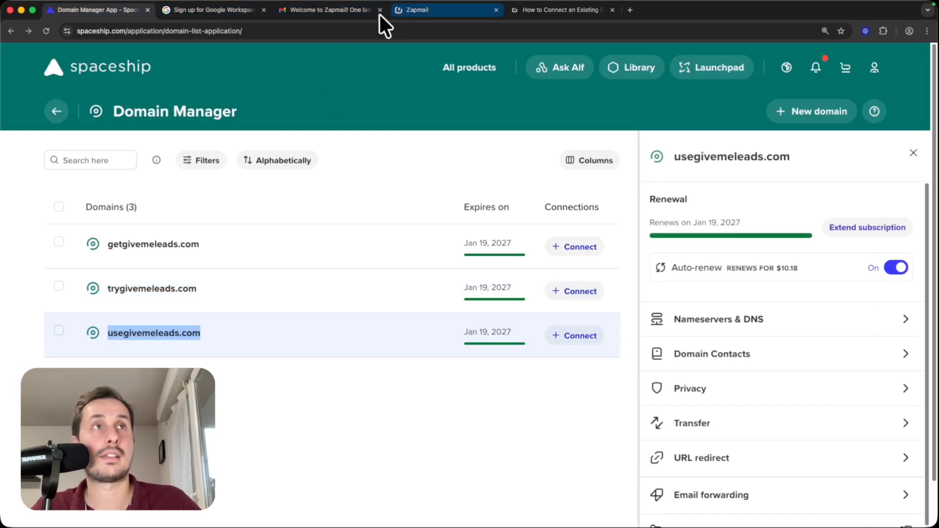
left_click(401, 11)
left_click(360, 322)
key("super+v")
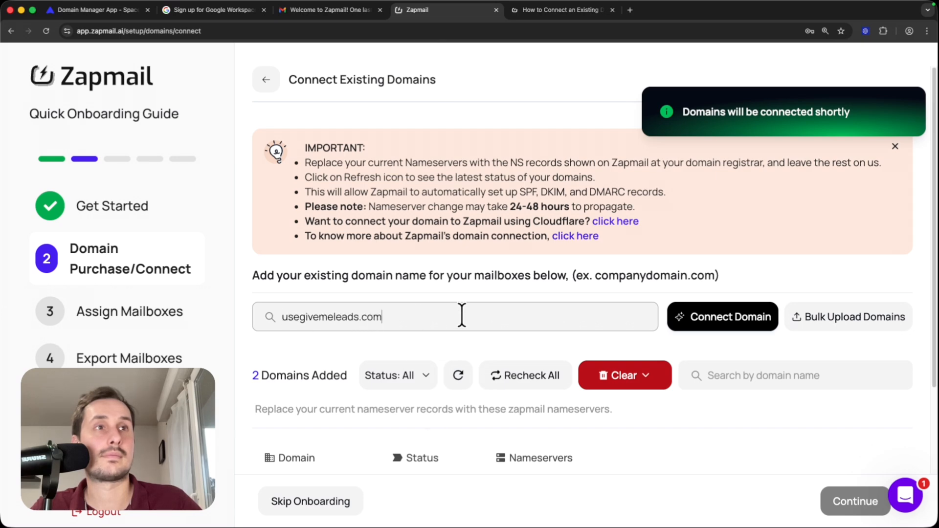
left_click(714, 333)
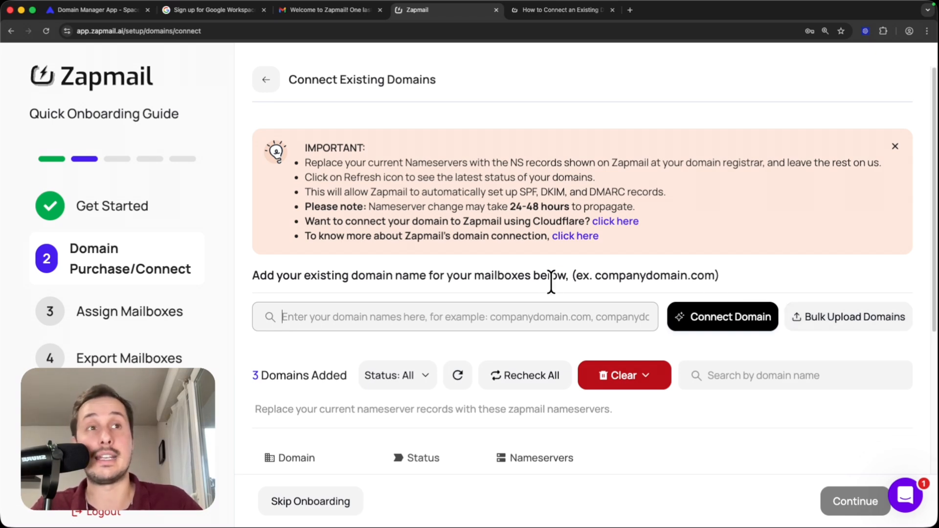
Step: Review the nameserver replacement instruction and copy the first Zapmail nameserver, pns61.cloudns.net, listed for usegivemeleads.com
scroll(544, 280, "down", 8)
scroll(450, 216, "up", 8)
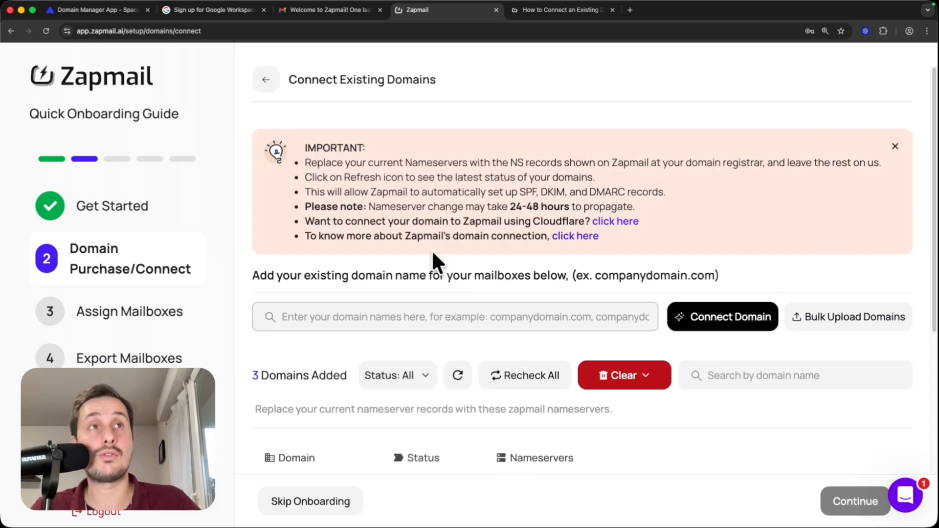
left_click_drag(304, 163, 650, 163)
scroll(607, 242, "down", 7)
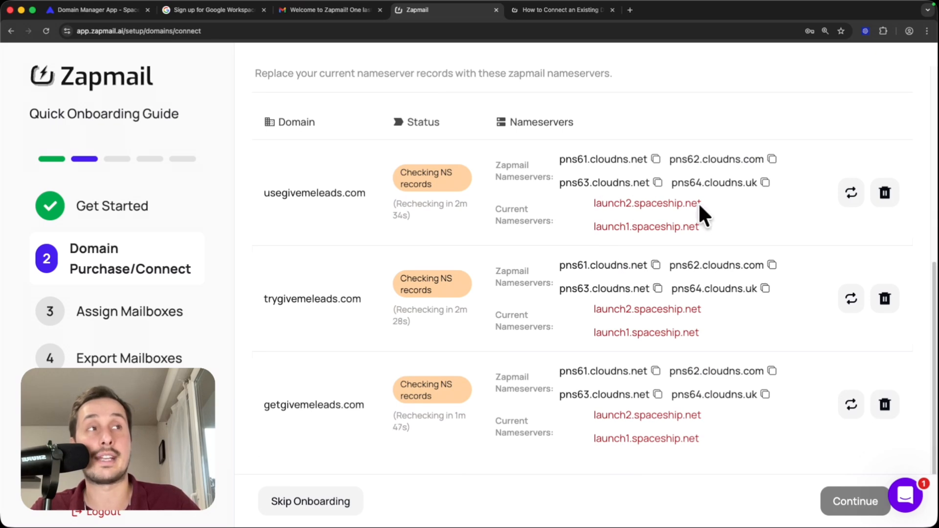
left_click(656, 160)
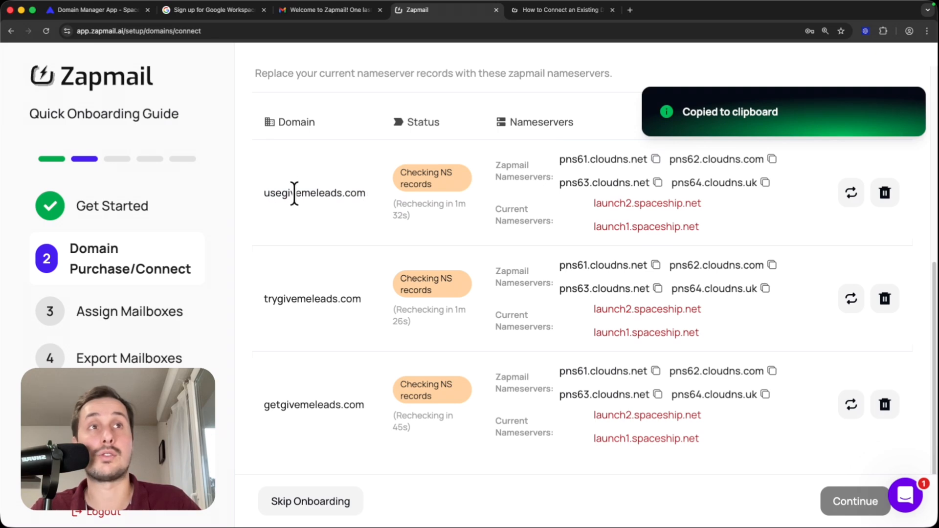
Step: In Spaceship, switch usegivemeleads.com to custom nameservers and enter pns61.cloudns.net as the first nameserver
left_click(100, 10)
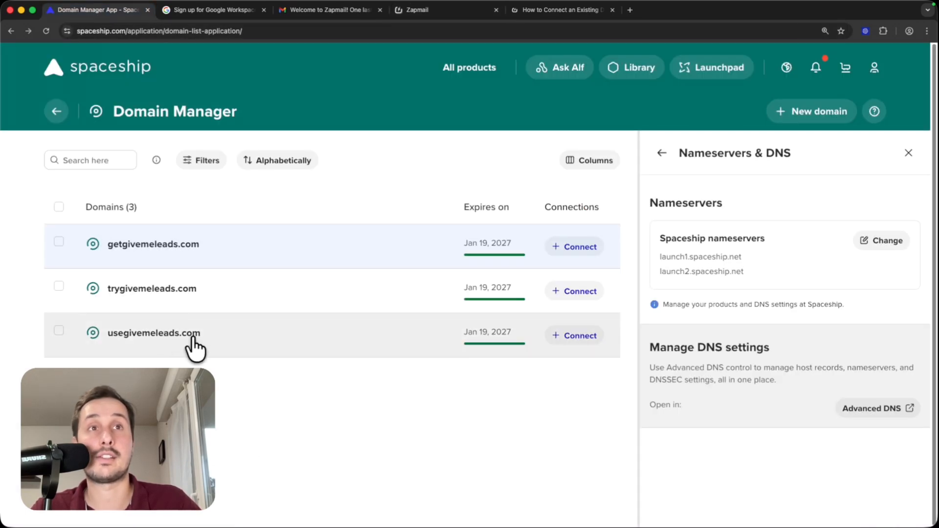
left_click(225, 333)
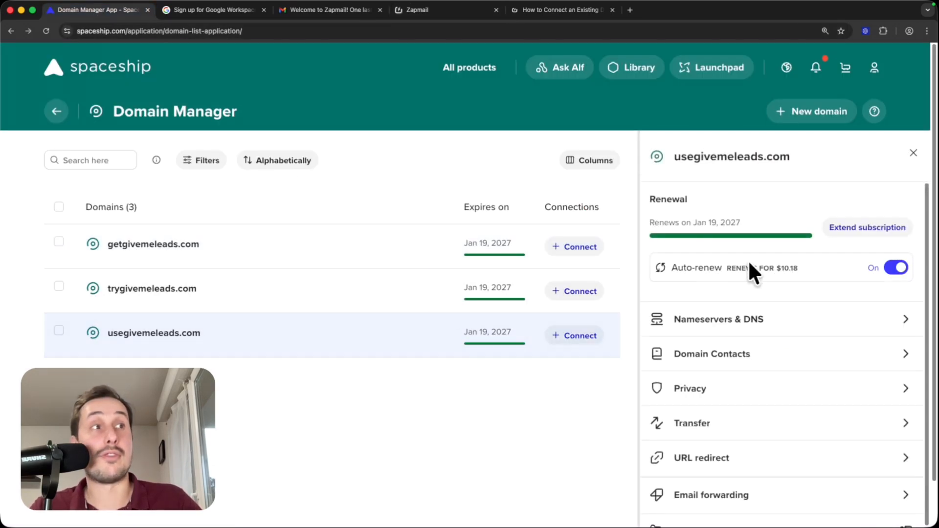
scroll(743, 271, "down", 2)
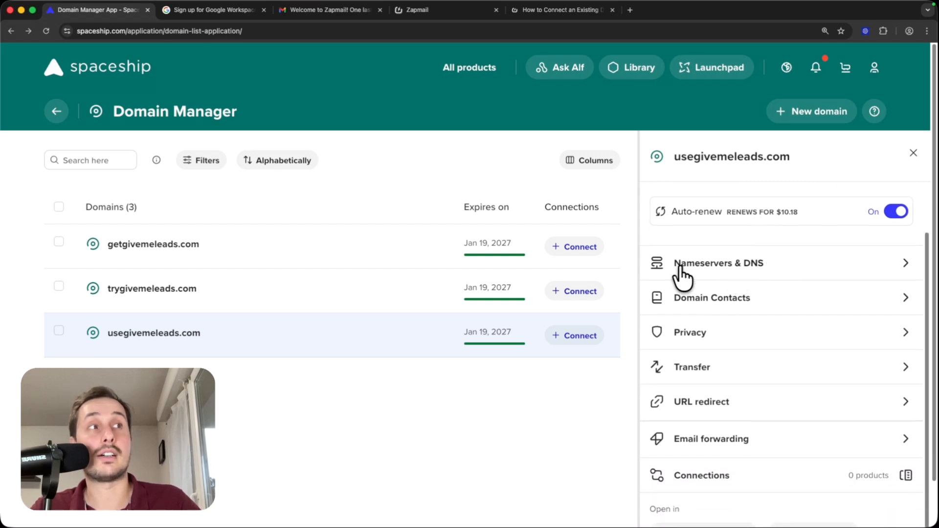
left_click(723, 263)
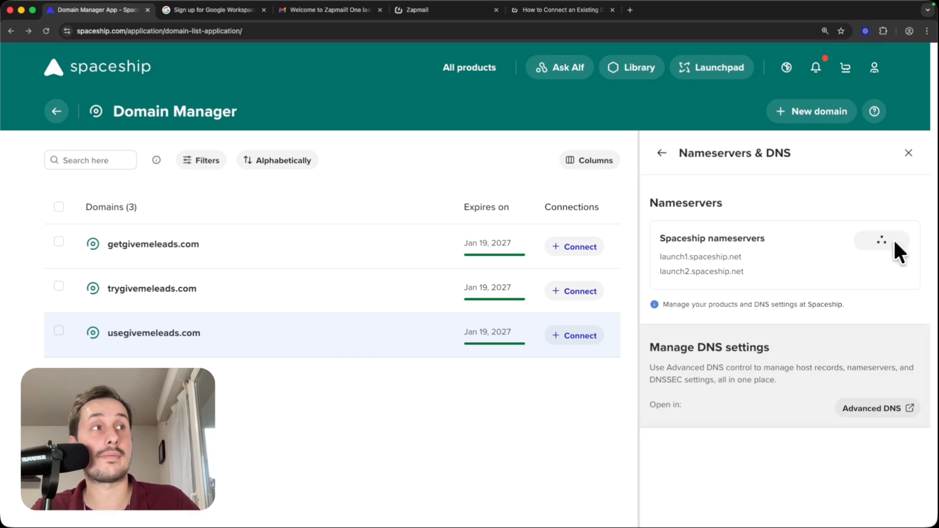
left_click(895, 242)
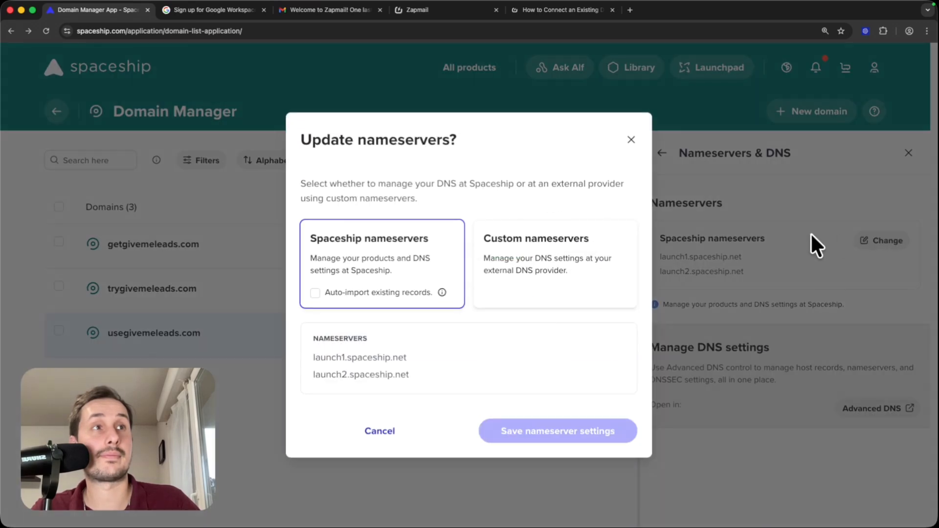
left_click(542, 262)
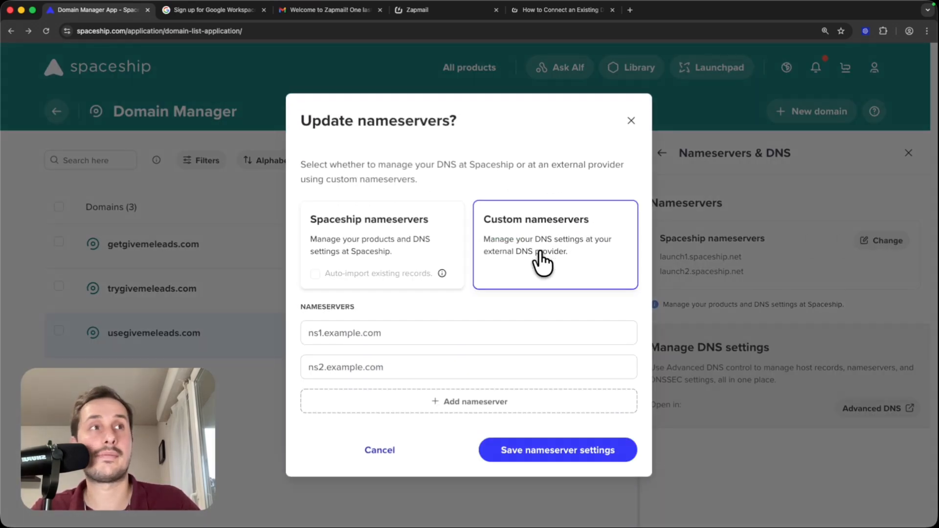
left_click(360, 333)
key("super+v")
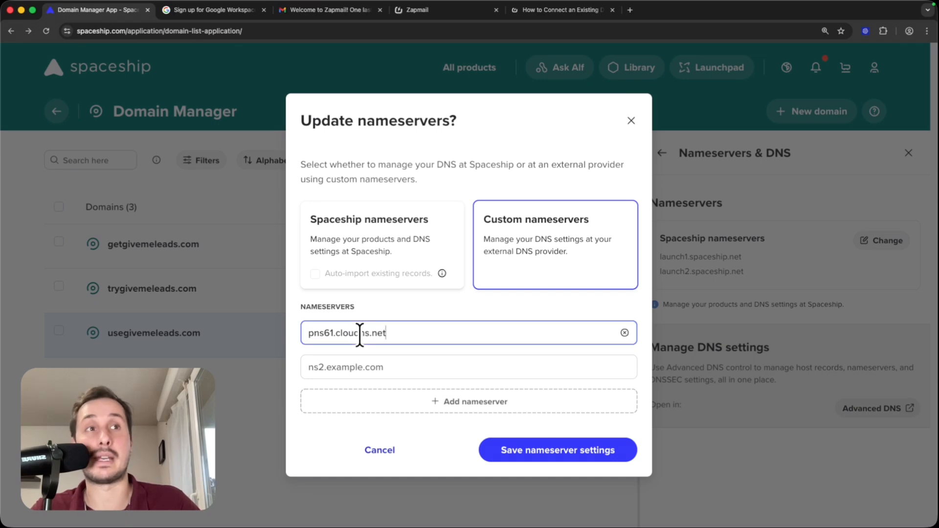
Step: Copy pns62.cloudns.com from Zapmail and enter it as the second custom nameserver for usegivemeleads.com in Spaceship
left_click(436, 11)
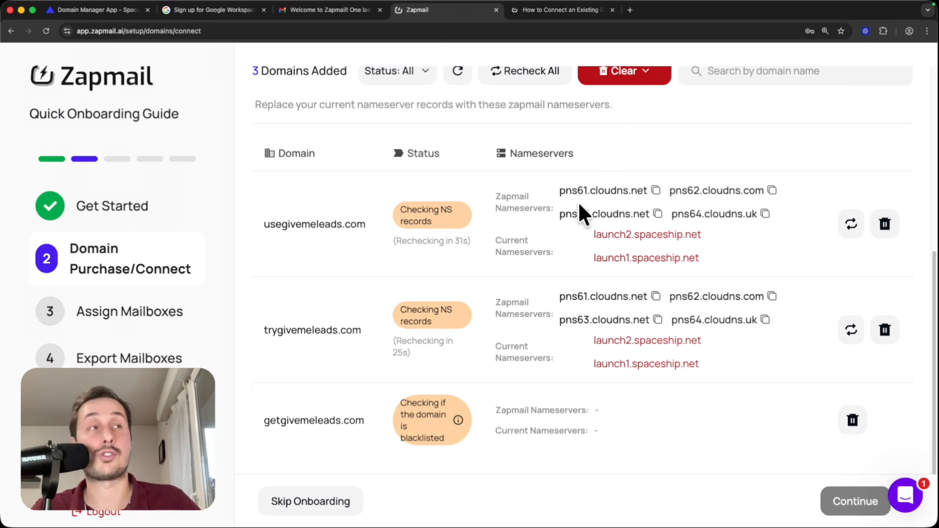
left_click(772, 190)
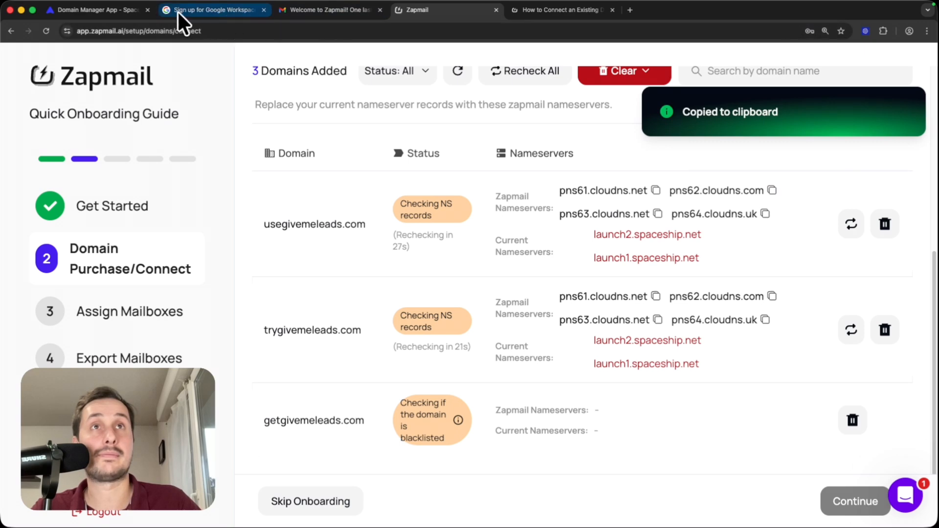
left_click(83, 9)
left_click(338, 366)
key("super+v")
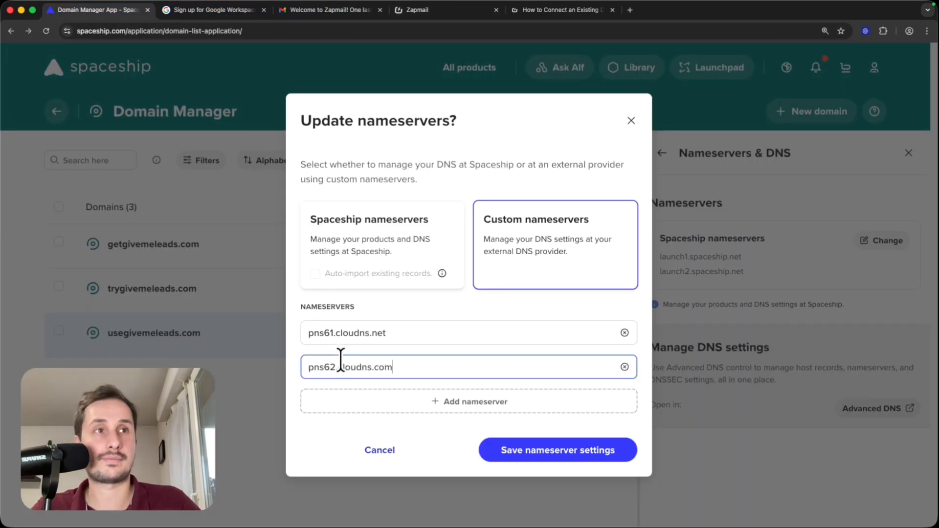
Step: Add two more nameserver entries in Spaceship and fill the third with pns63.cloudns.net copied from Zapmail
left_click(513, 408)
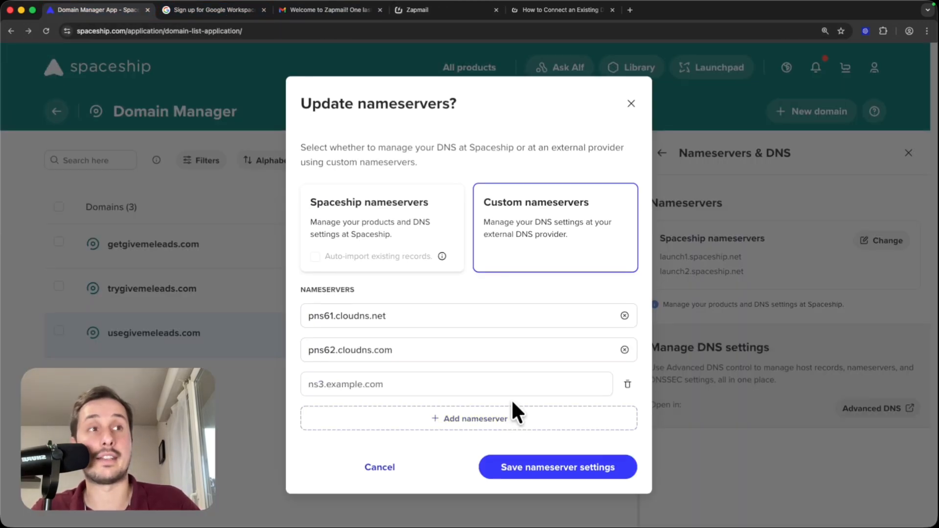
left_click(506, 421)
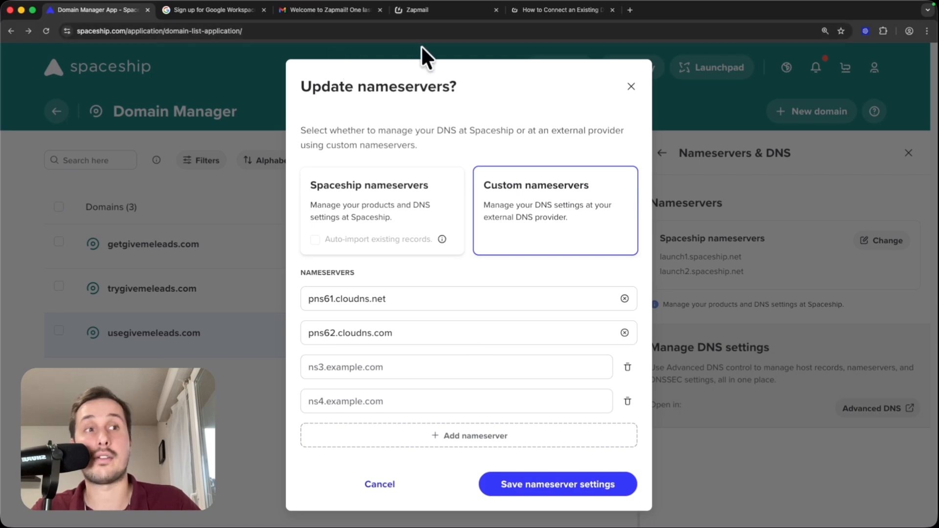
left_click(451, 12)
left_click(657, 182)
left_click(132, 12)
left_click(370, 367)
key("super+v")
Step: Copy pns64.cloudns.uk from Zapmail, enter it as the fourth nameserver in Spaceship, and save the usegivemeleads.com nameserver settings
left_click(416, 10)
left_click(768, 184)
left_click(98, 10)
left_click(419, 396)
key("super+v")
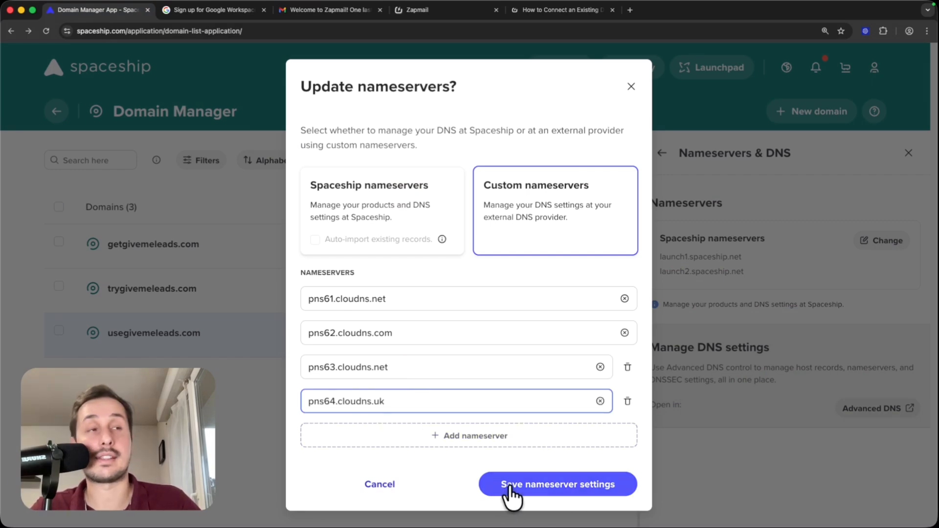
left_click(506, 485)
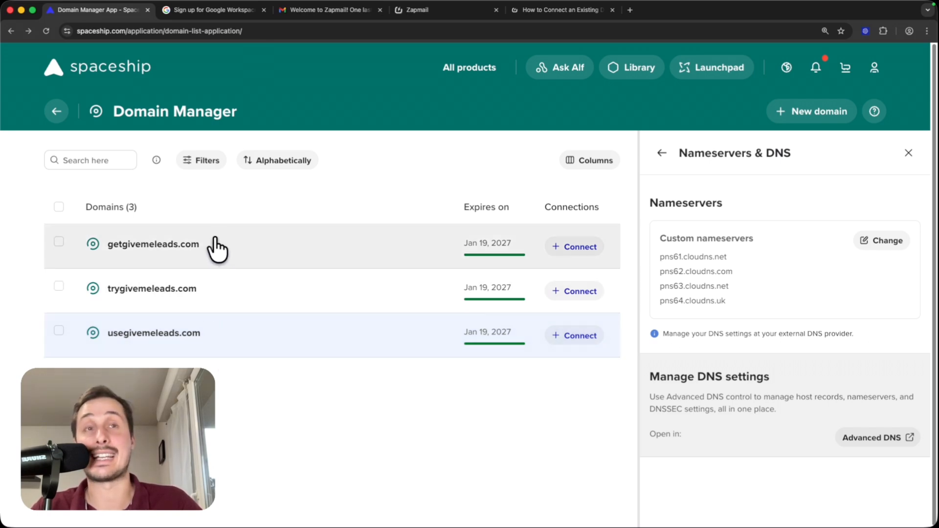
Step: Set the same four custom nameservers for trygivemeleads.com and getgivemeleads.com and save the settings
left_click(215, 290)
left_click(882, 241)
left_click(555, 245)
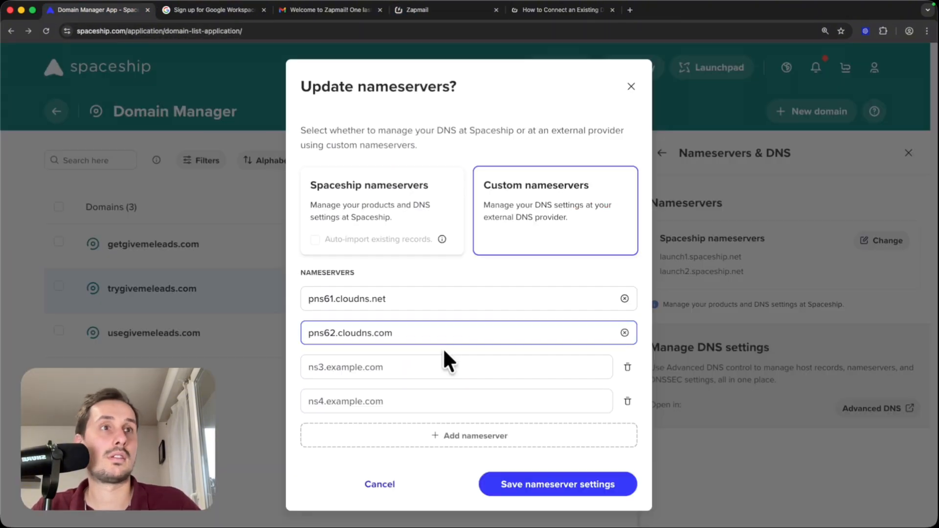
left_click(540, 480)
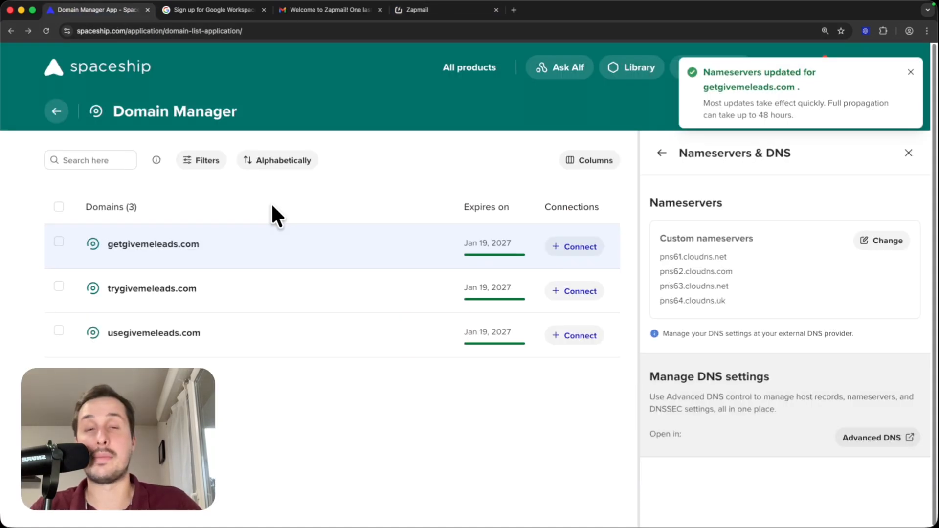
Step: Check the custom nameservers listed for getgivemeleads.com, trygivemeleads.com and usegivemeleads.com in Spaceship
left_click_drag(635, 203, 723, 203)
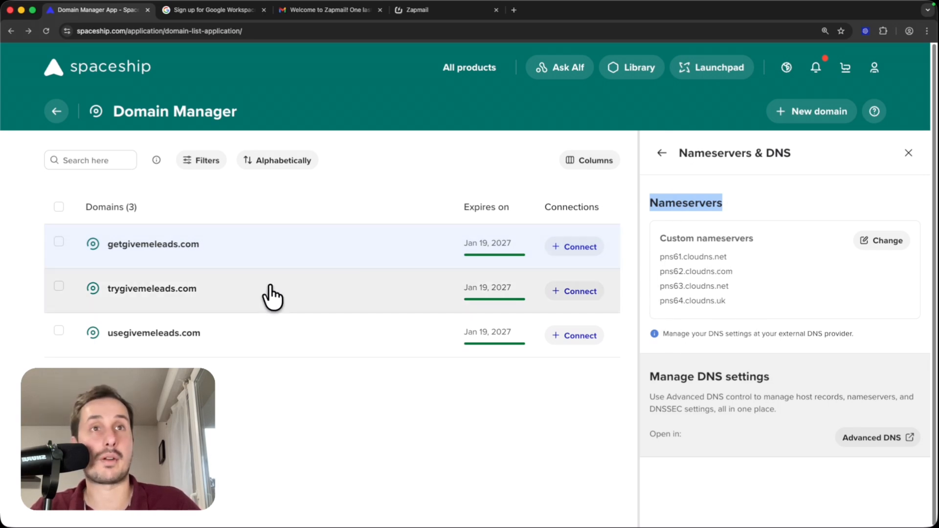
left_click(227, 296)
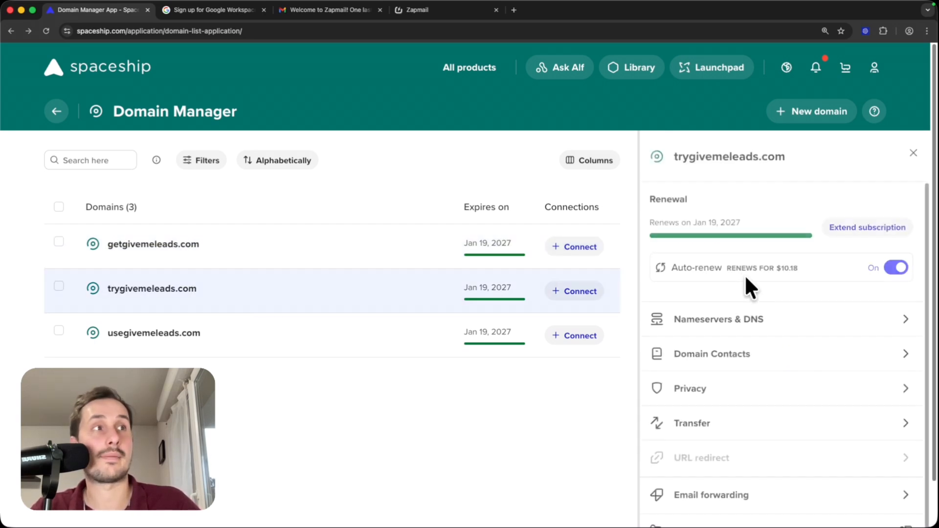
left_click(756, 320)
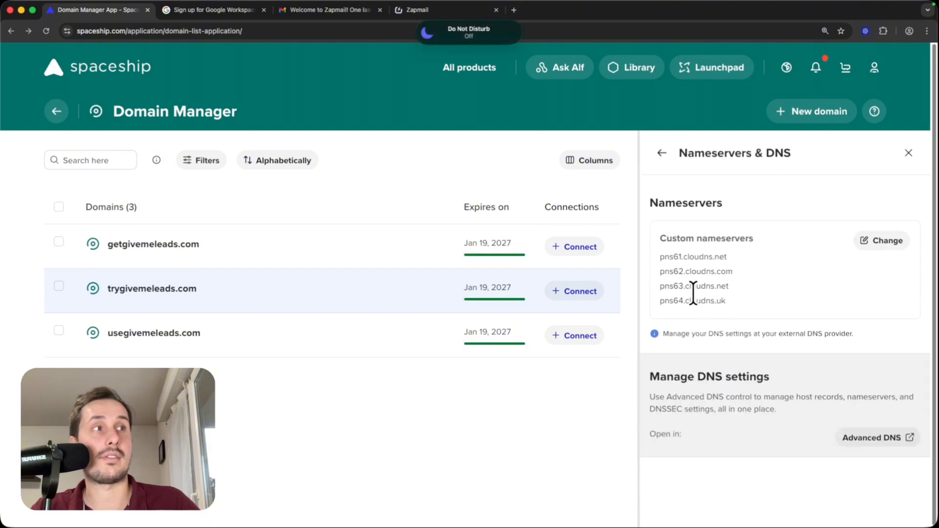
left_click(168, 336)
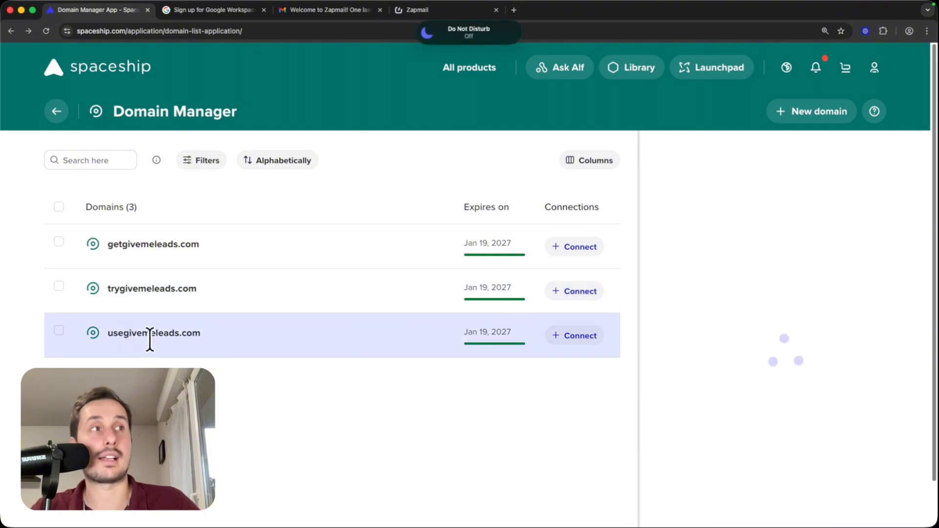
left_click(780, 323)
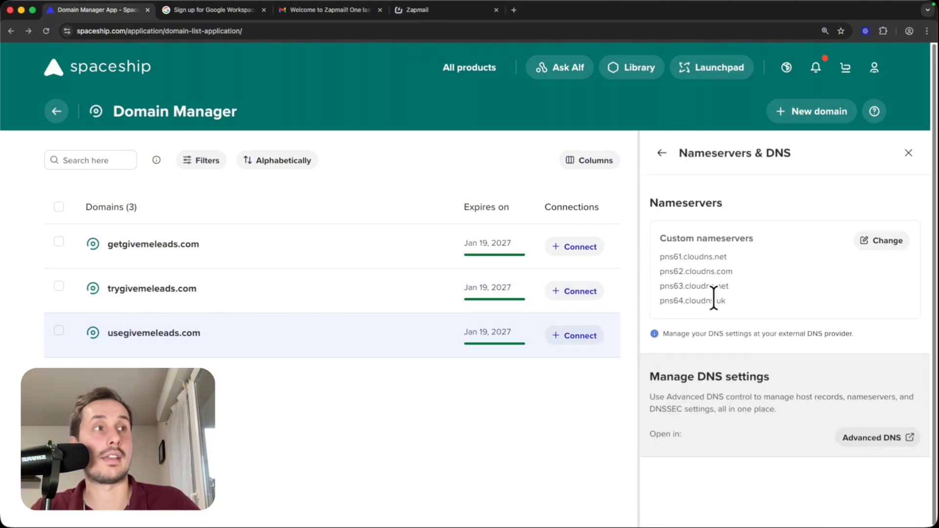
Step: Switch to Zapmail, check the connection status of the three domains, and continue to mailbox assignment
left_click(455, 10)
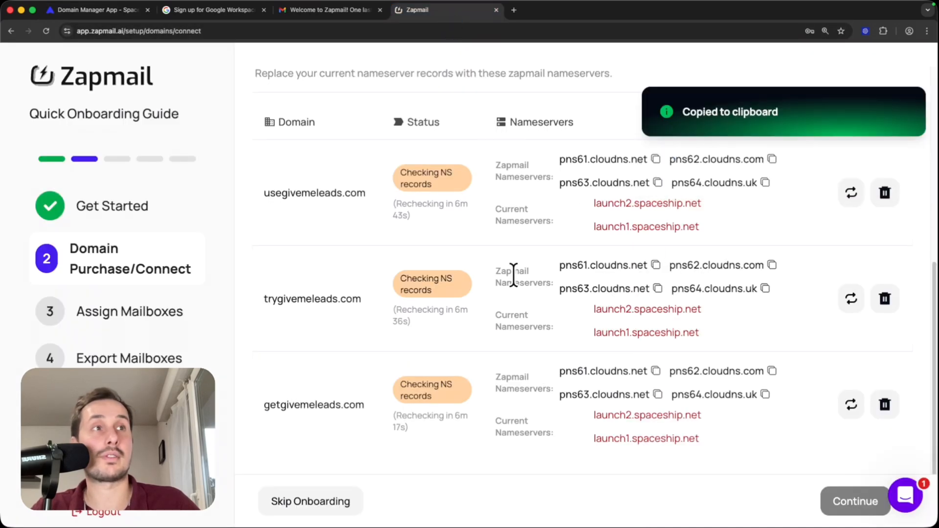
left_click_drag(494, 272, 562, 289)
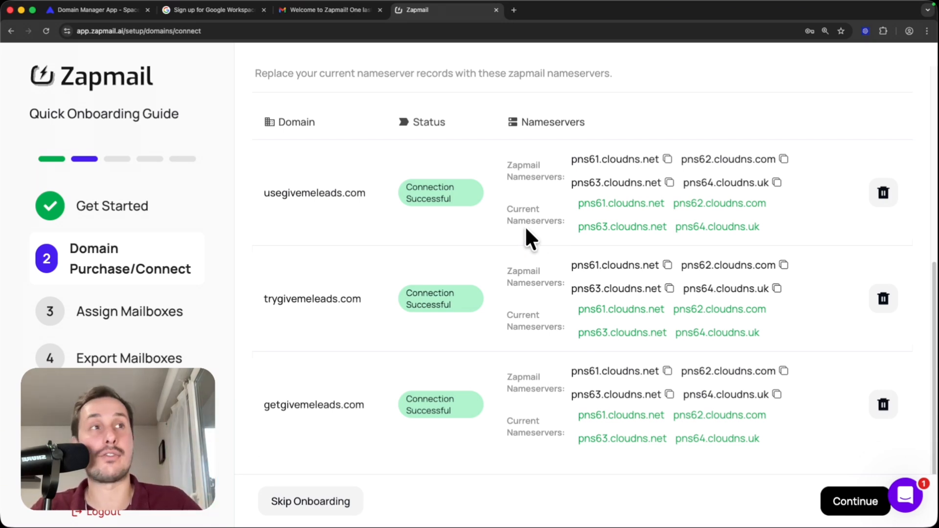
left_click_drag(408, 183, 463, 201)
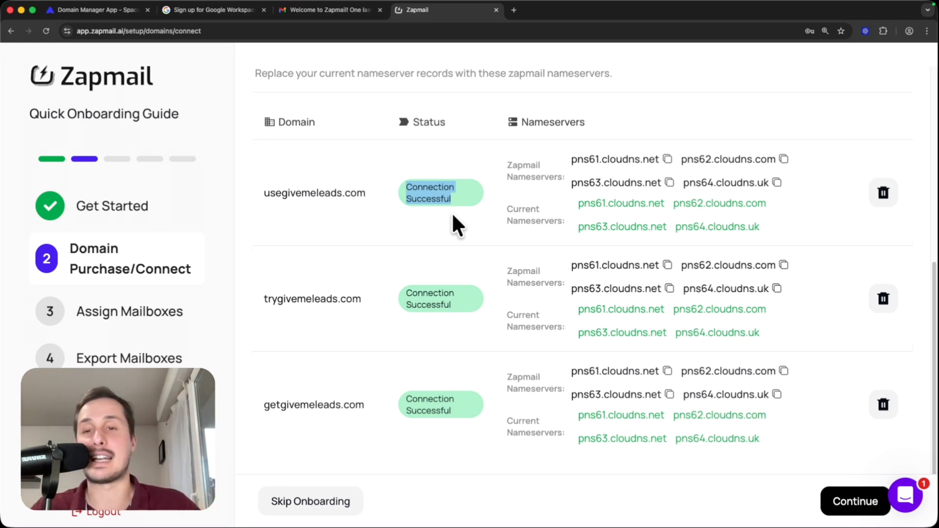
left_click(839, 509)
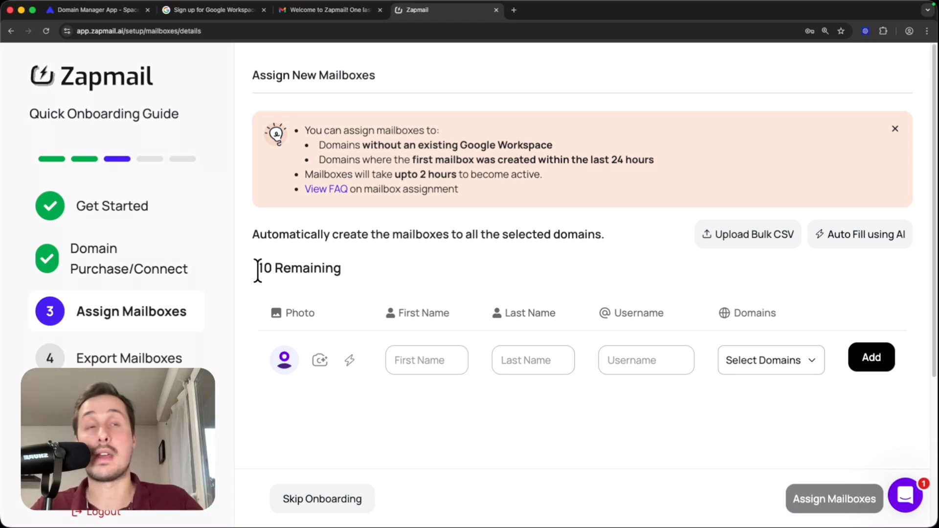
Step: Review the remaining mailbox allowance and the entry fields for assigning new mailboxes
left_click_drag(258, 271, 315, 273)
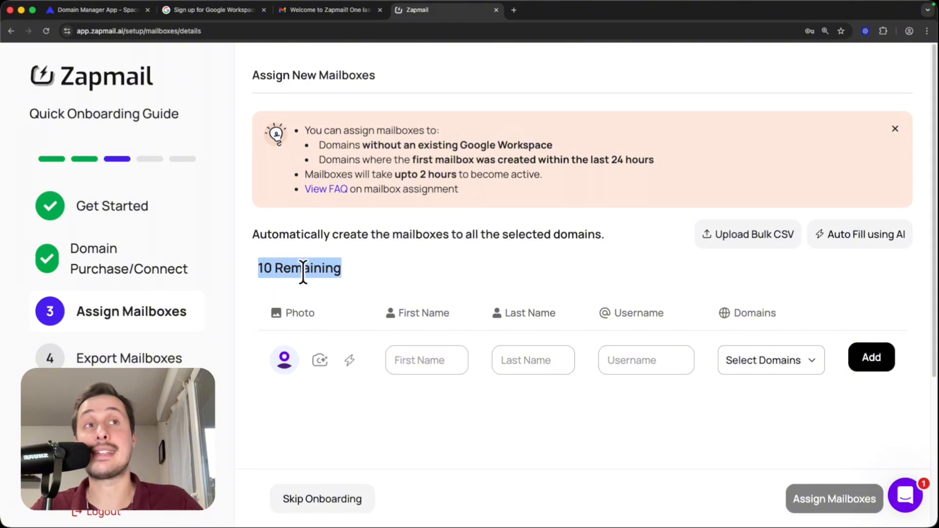
left_click(348, 221)
scroll(349, 220, "down", 1)
scroll(350, 221, "down", 1)
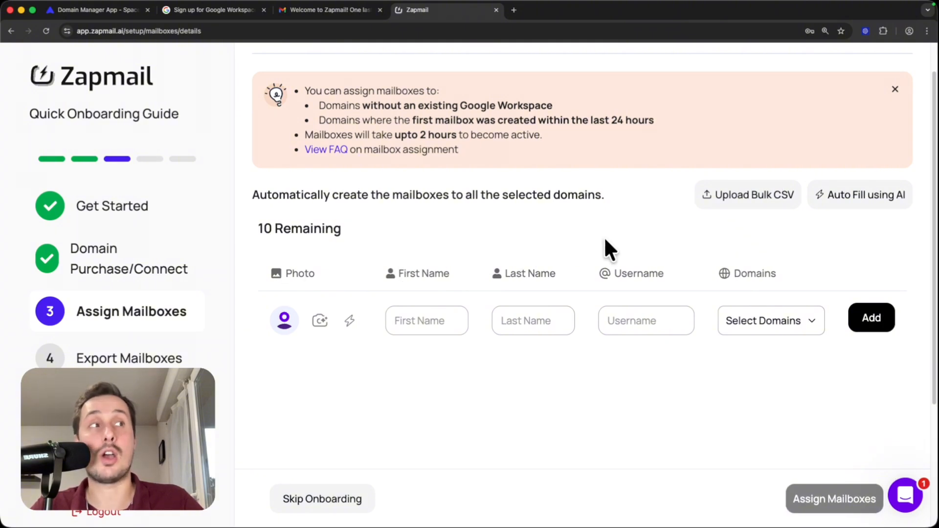
left_click(778, 322)
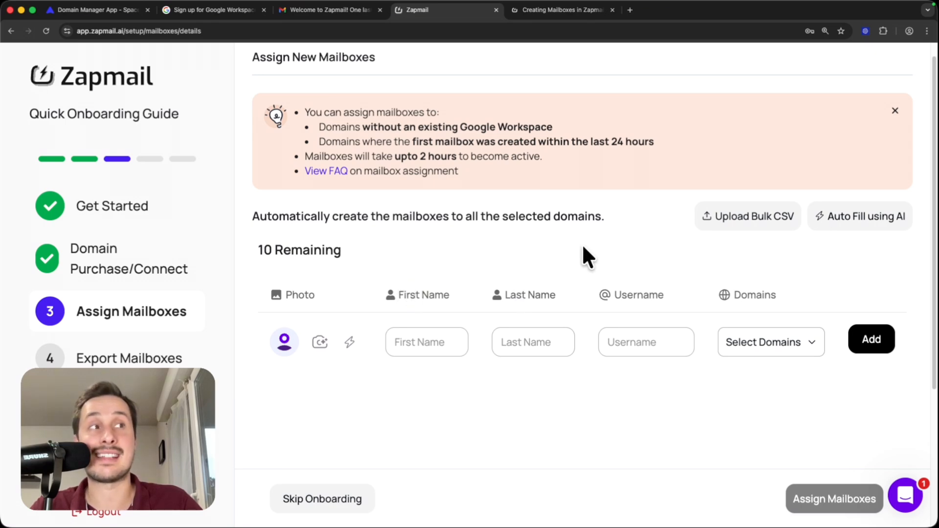
Step: Read the descriptions of the First Name, Last Name and Username fields in the Zapmail mailbox creation article
left_click(554, 11)
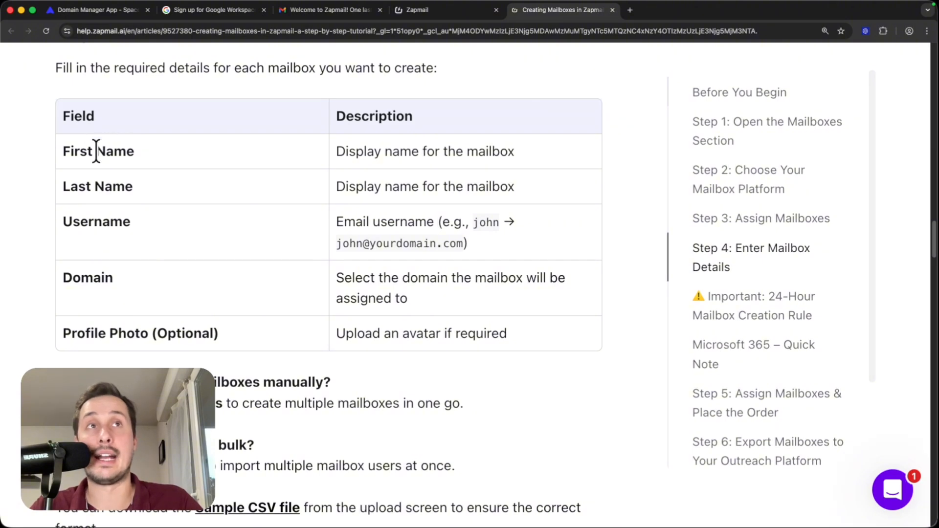
left_click_drag(62, 151, 147, 153)
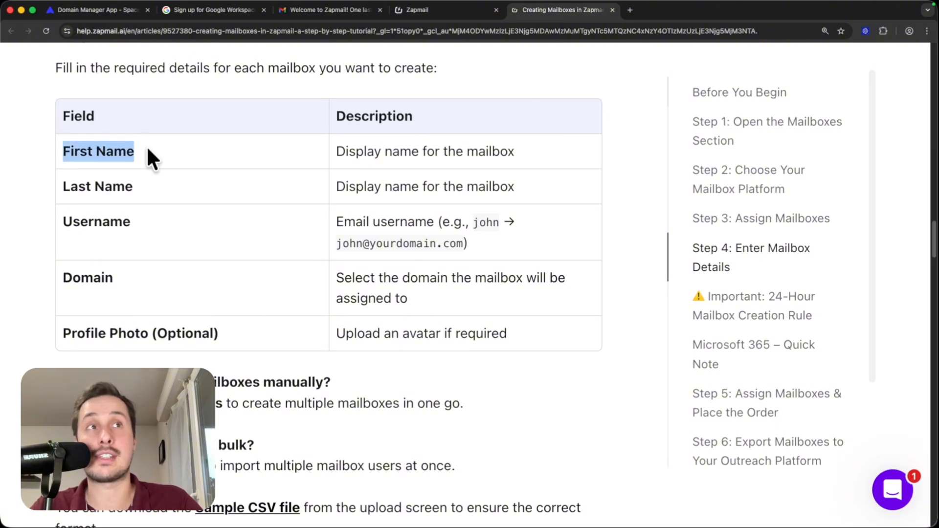
left_click_drag(63, 186, 326, 184)
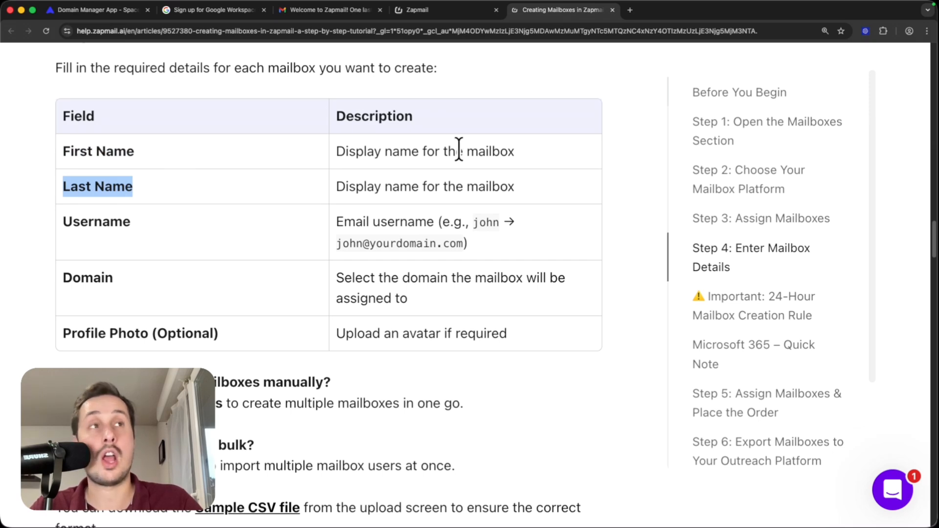
left_click_drag(42, 226, 137, 231)
left_click(196, 223)
left_click_drag(336, 222, 420, 223)
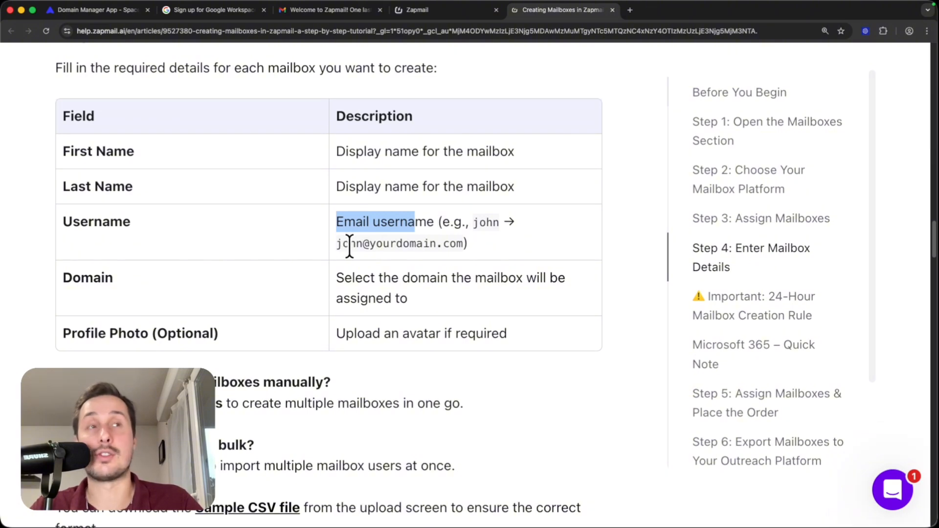
Step: Return to the Zapmail mailbox form and enter the sender's first name, last name, and the lowercase first name as username
key("super+Tab")
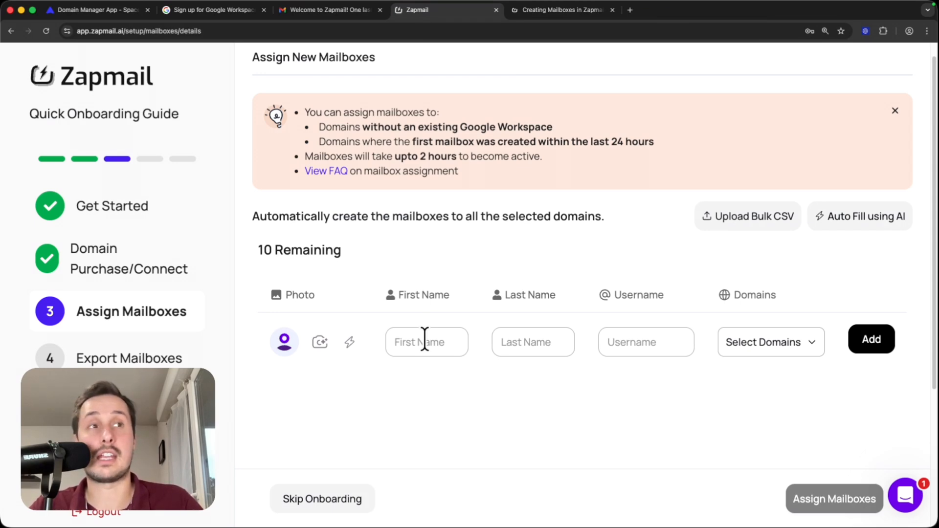
type("Vincent")
key("Tab")
type("R")
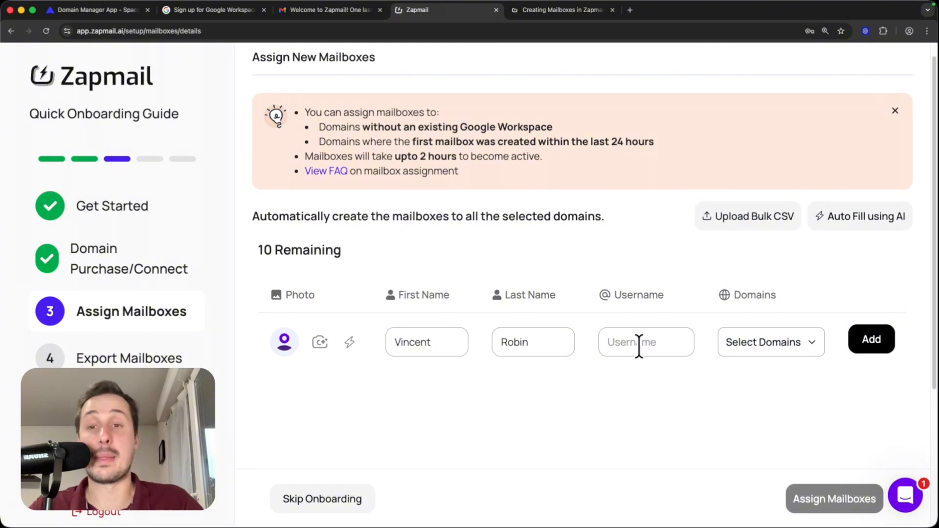
left_click(638, 342)
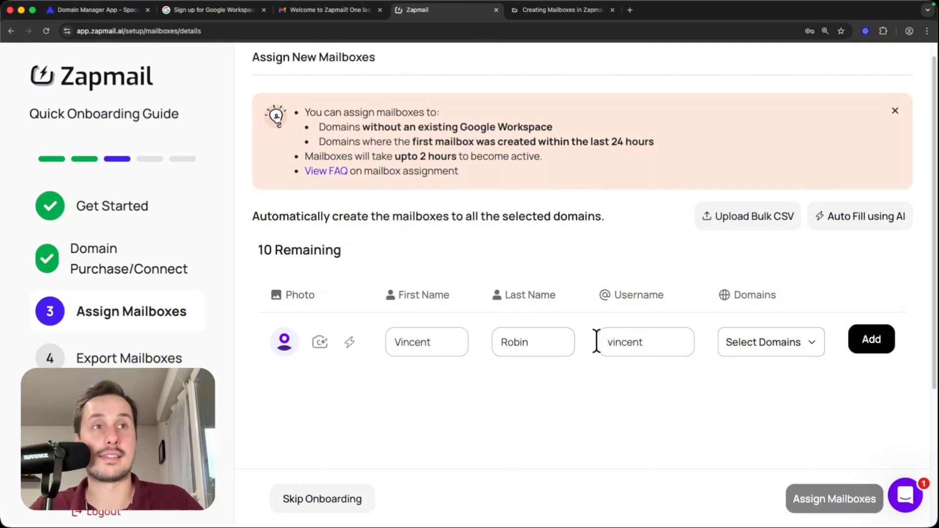
Step: Select all three domains for the mailbox and add it to the assignment list
scroll(584, 260, "down", 2)
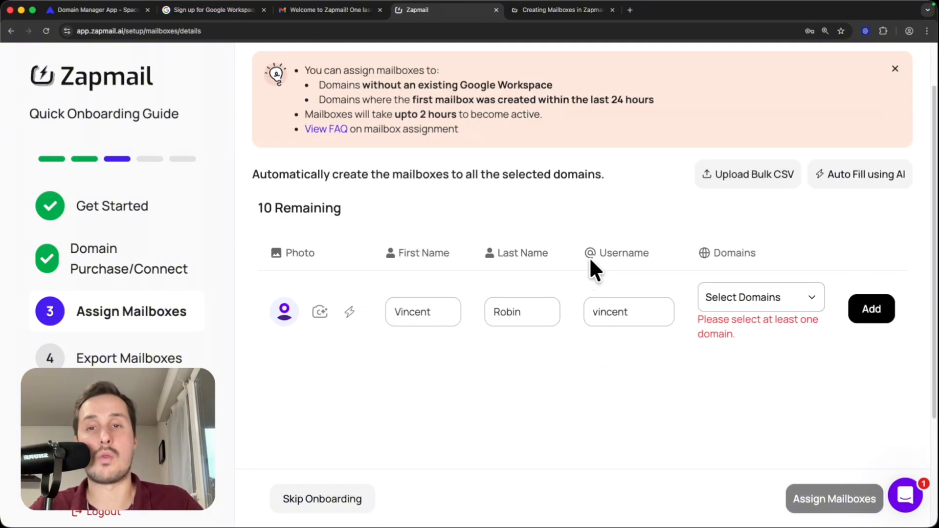
left_click(757, 296)
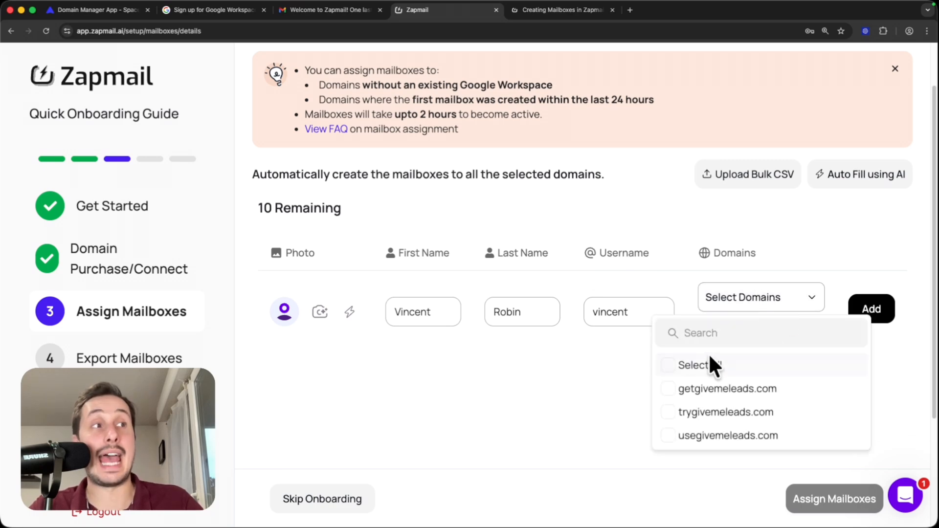
left_click(671, 366)
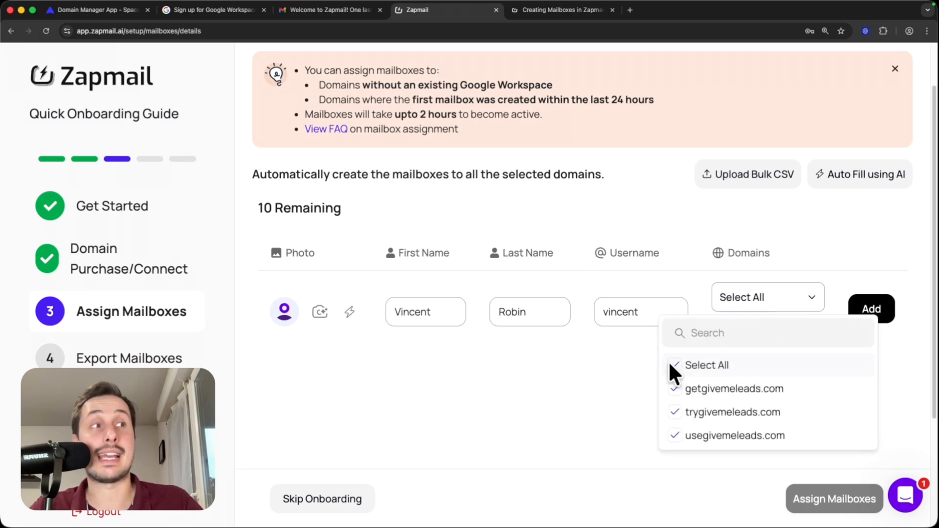
left_click(606, 362)
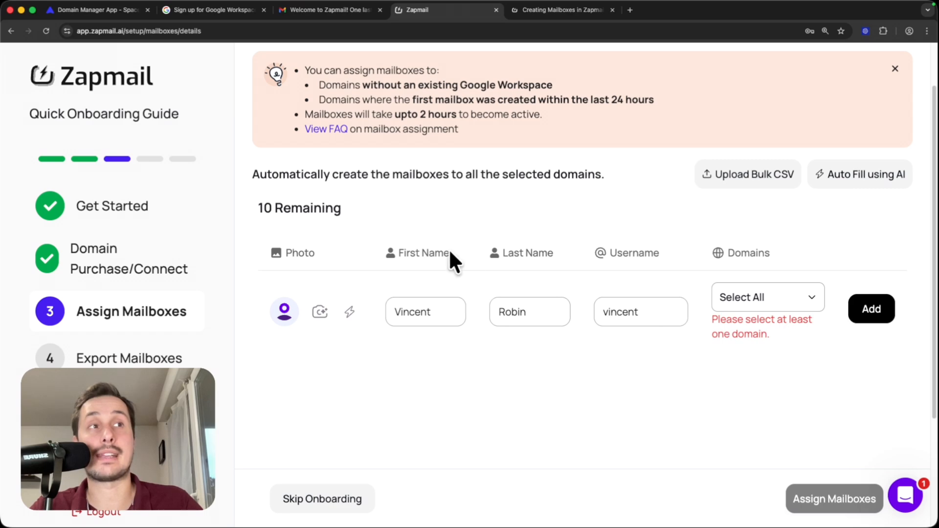
left_click(761, 306)
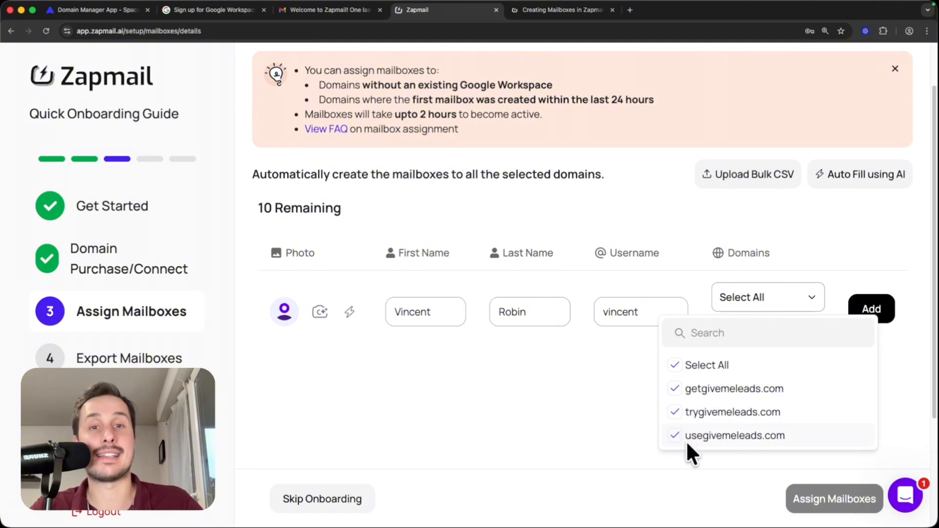
left_click(894, 389)
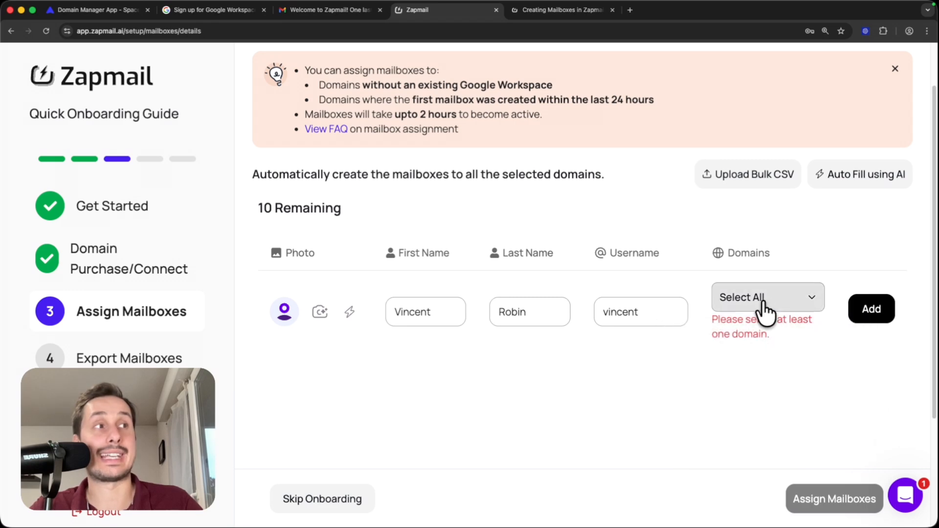
left_click(868, 313)
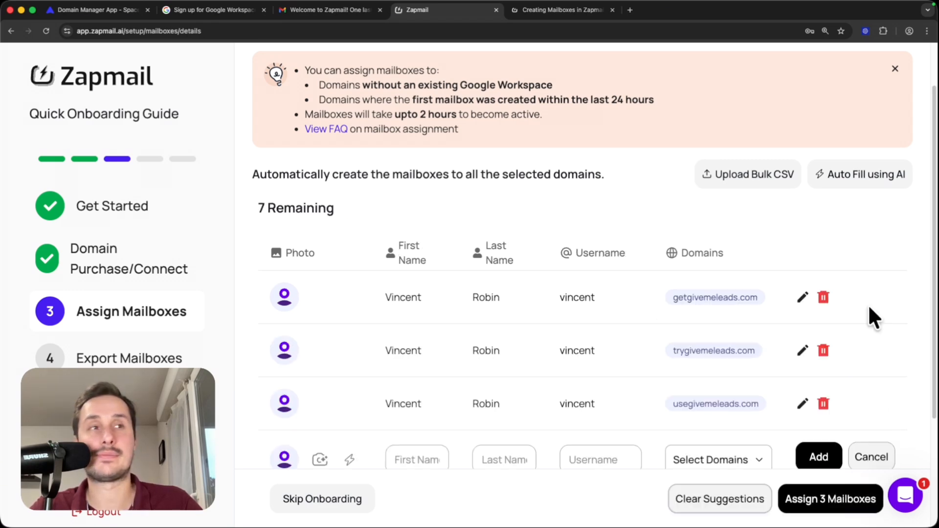
Step: Generate AI profile photos for the getgivemeleads.com and trygivemeleads.com mailboxes and save the row edits
scroll(587, 293, "up", 1)
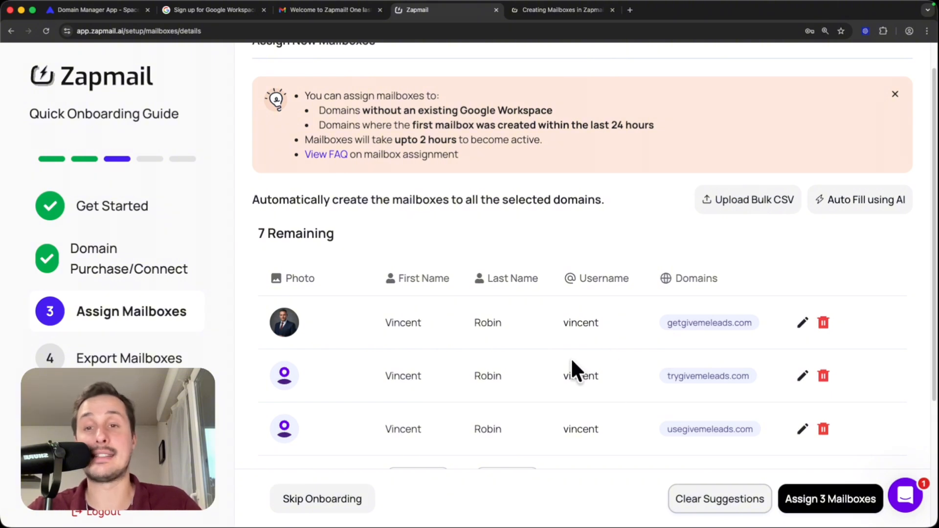
left_click(803, 378)
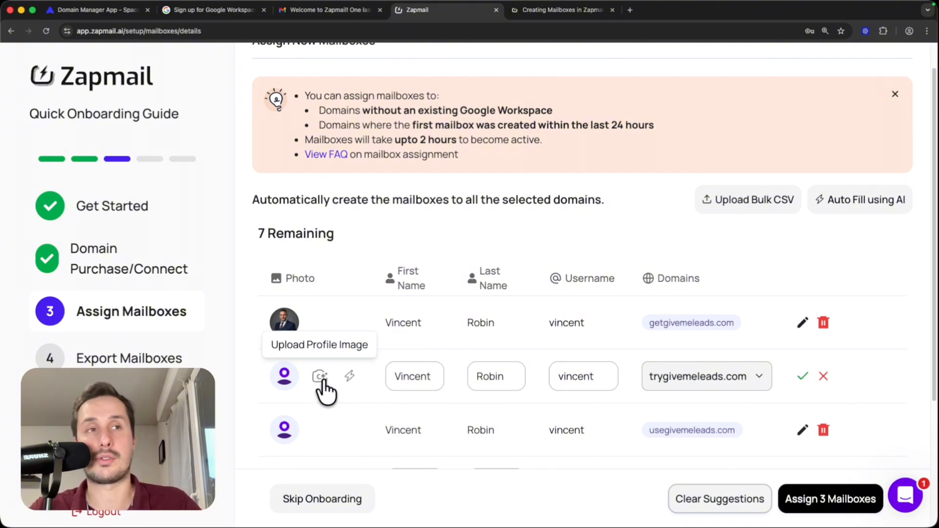
left_click(350, 377)
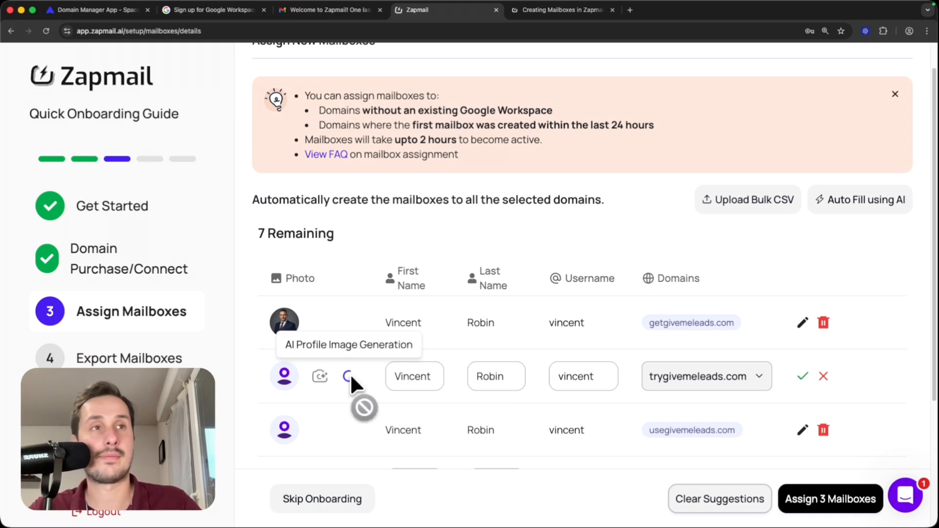
left_click(804, 378)
scroll(587, 420, "down", 1)
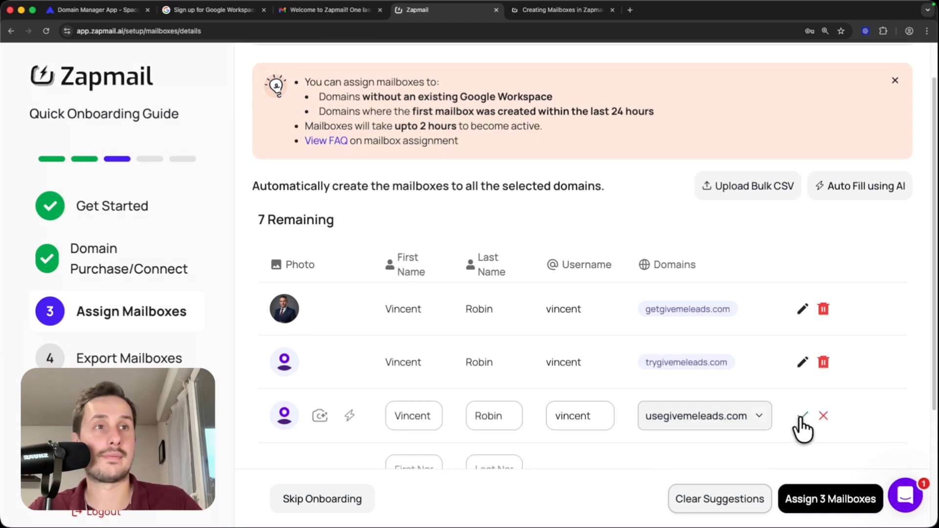
scroll(465, 289, "up", 1)
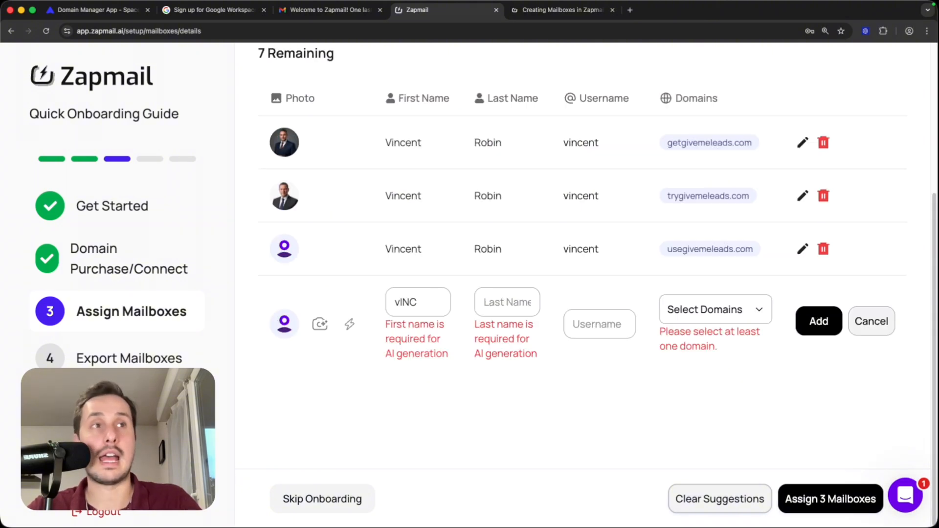
Step: Enter the sender's first and last name for a second mailbox, with the lowercase first initial plus last name as username
type("ENT")
key("BackSpace")
key("BackSpace")
key("BackSpace")
key("BackSpace")
key("BackSpace")
key("BackSpace")
key("BackSpace")
type("VincentRobin")
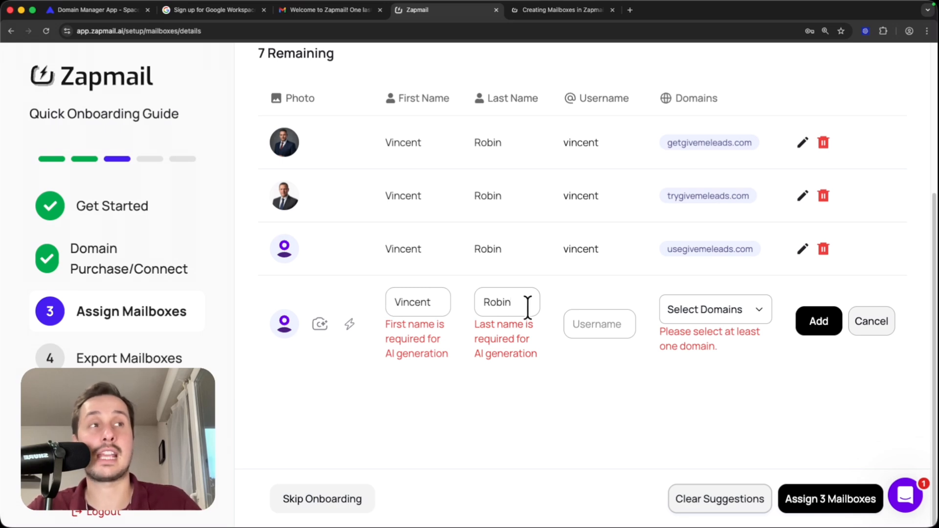
left_click(601, 327)
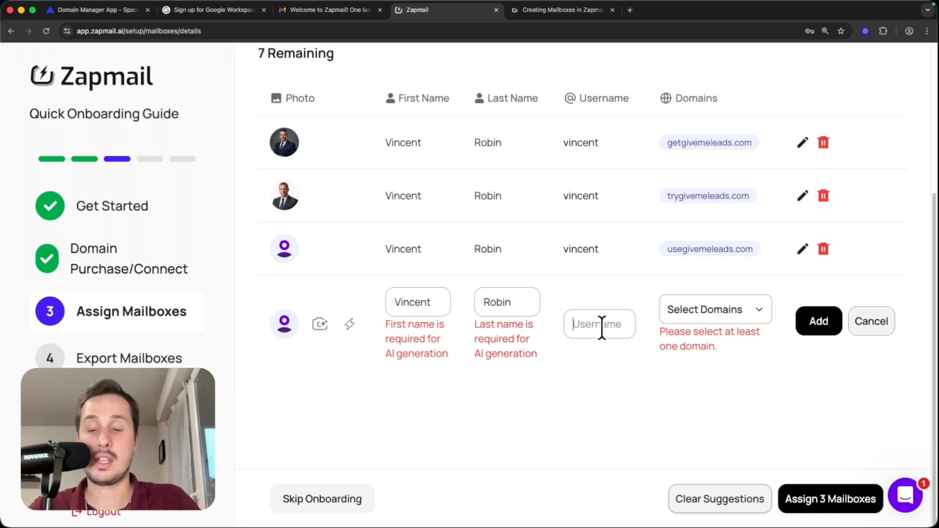
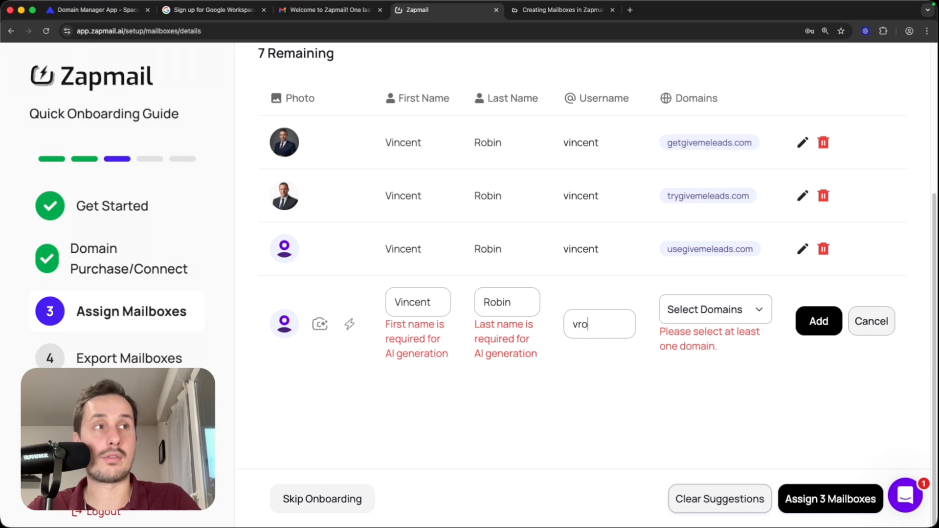
Step: Select all three domains for the first-initial-plus-last-name mailbox and add it to the assignment list
left_click(757, 323)
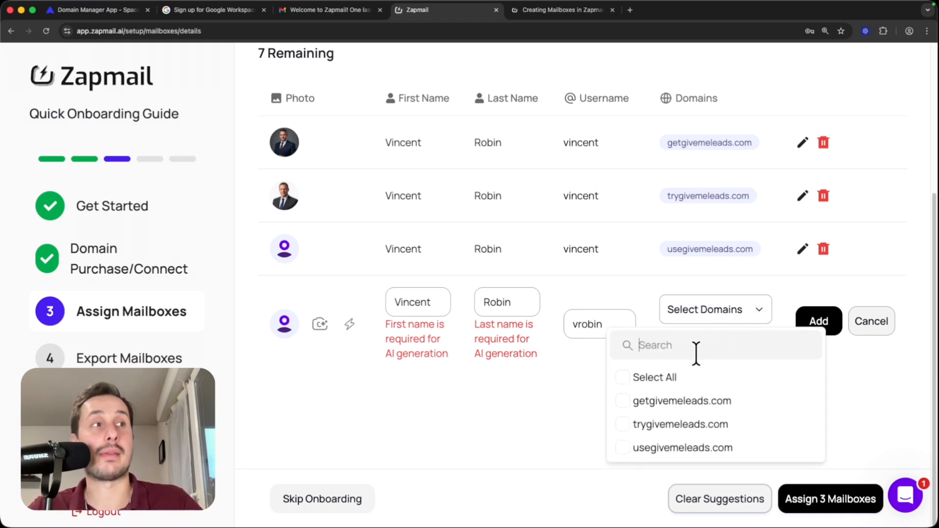
left_click(627, 374)
left_click(816, 324)
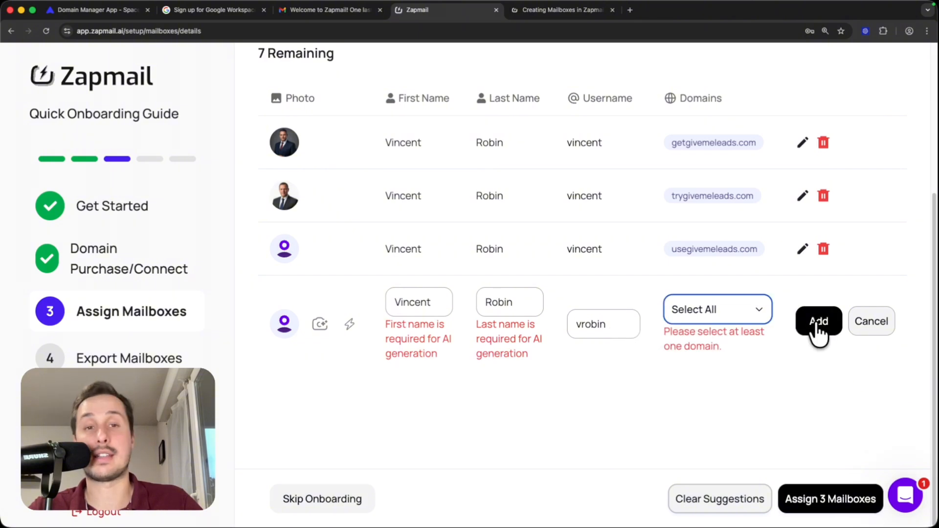
left_click(816, 324)
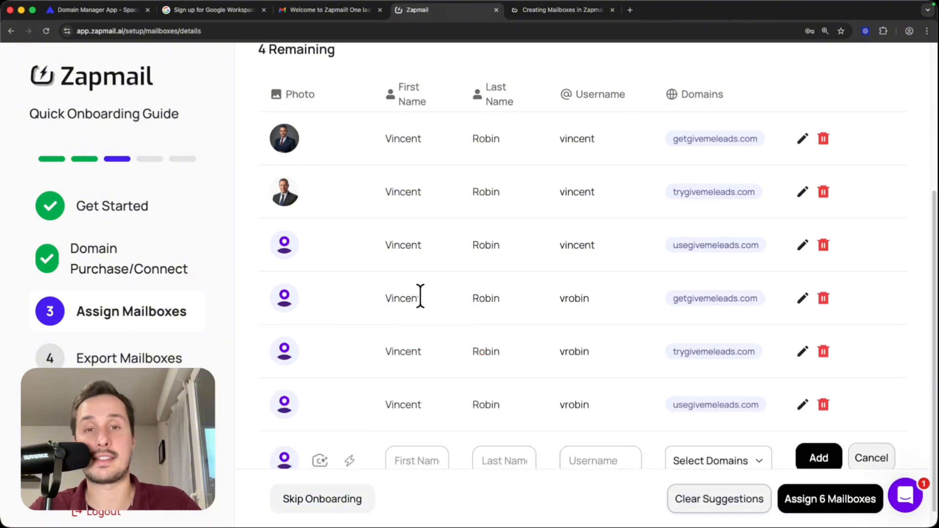
left_click_drag(382, 292, 608, 400)
left_click(608, 400)
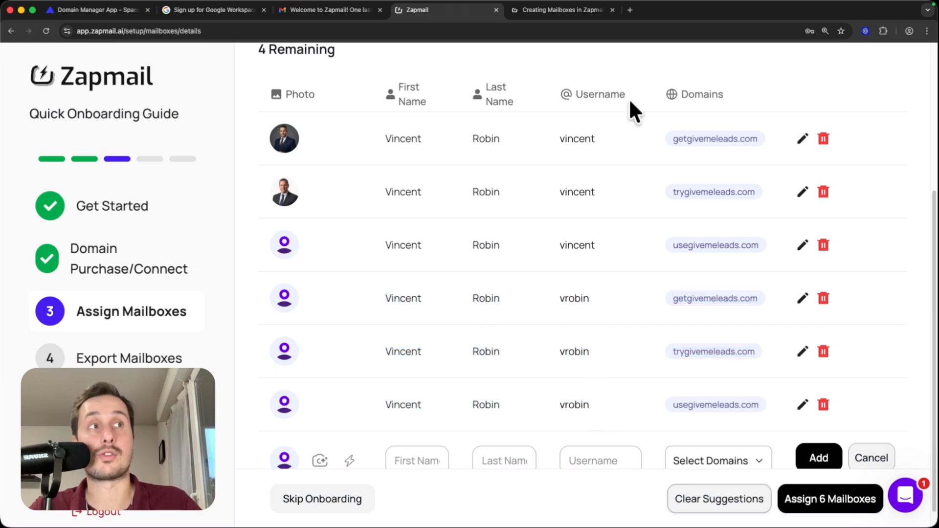
Step: Enter the sender's first and last name for a third mailbox, with the lowercase last name as username
scroll(592, 333, "down", 1)
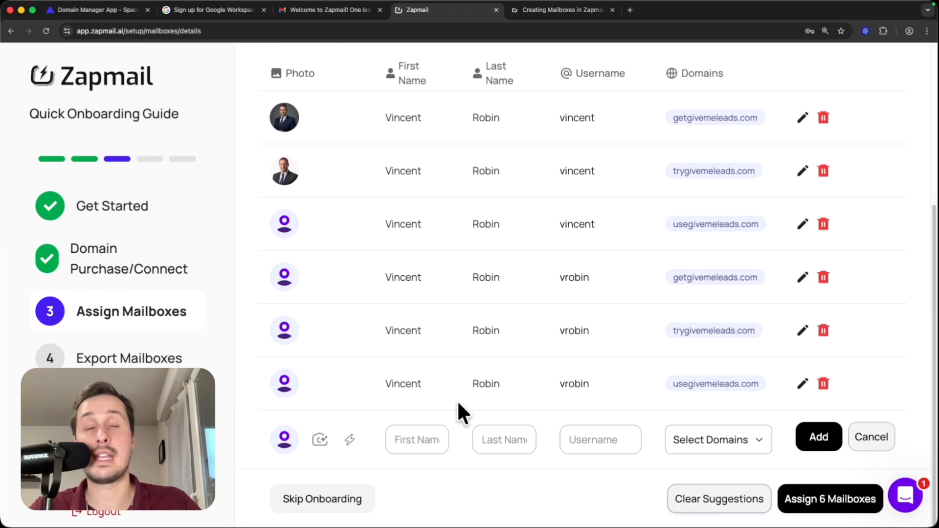
left_click(411, 434)
type("Vincent")
key("Tab")
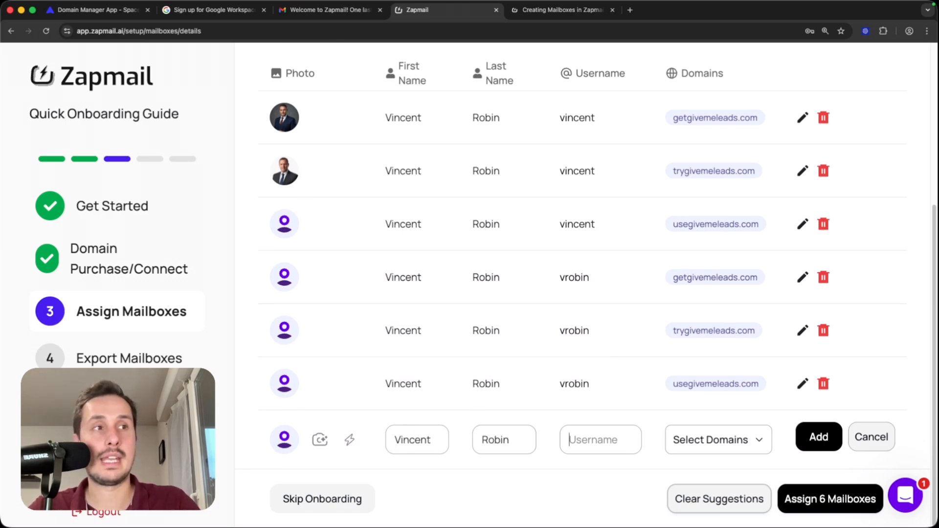
key("Tab")
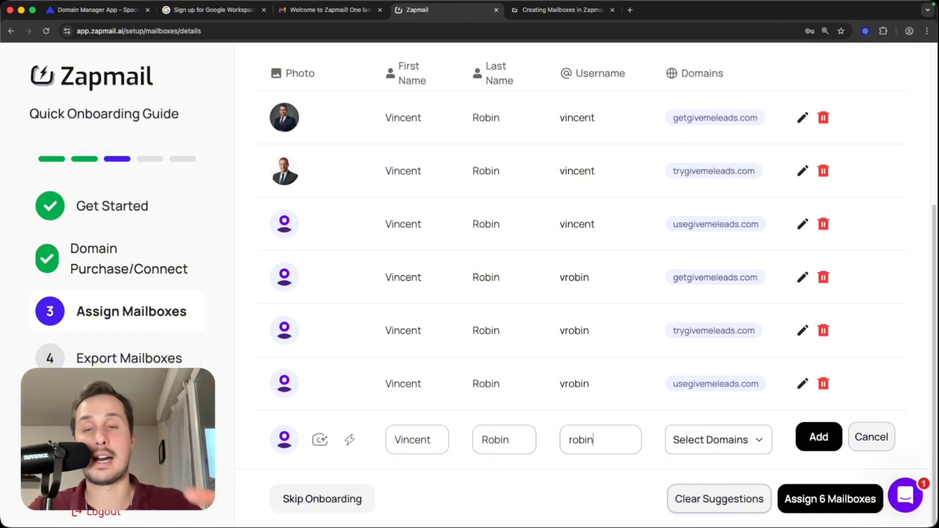
Step: Apply the last-name mailbox to all three domains and add it to the assignment list
left_click(718, 443)
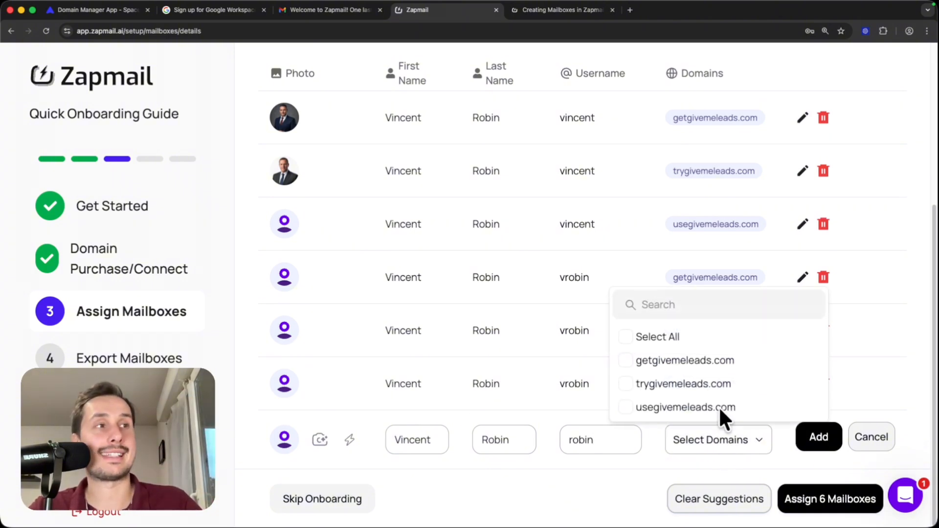
left_click(636, 337)
left_click(871, 386)
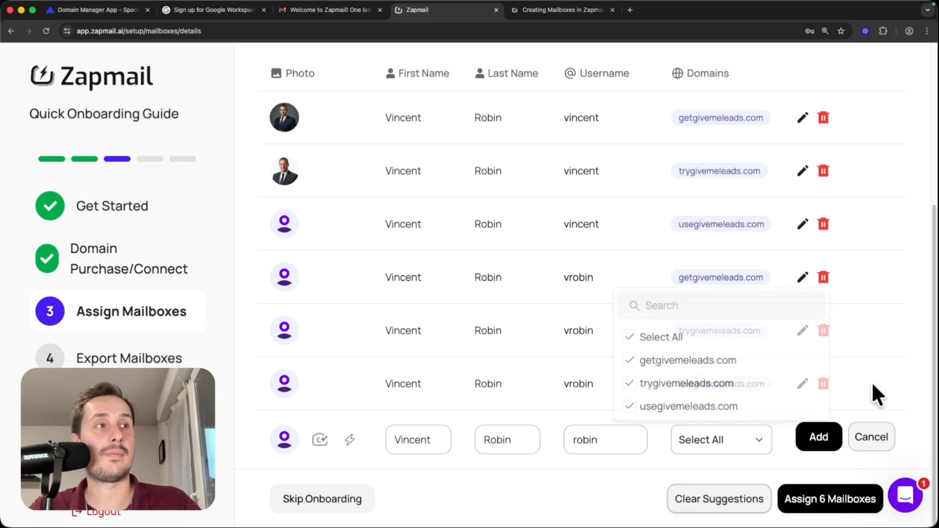
left_click(819, 437)
scroll(380, 278, "down", 3)
left_click_drag(382, 282, 589, 281)
scroll(588, 290, "down", 1)
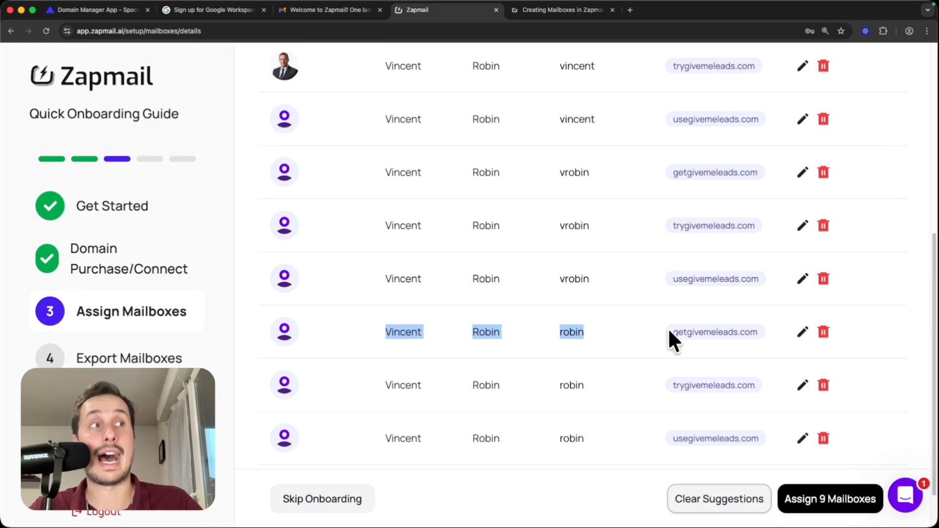
Step: Generate AI profile photos for the remaining mailboxes without one and assign all nine mailboxes
scroll(731, 336, "up", 5)
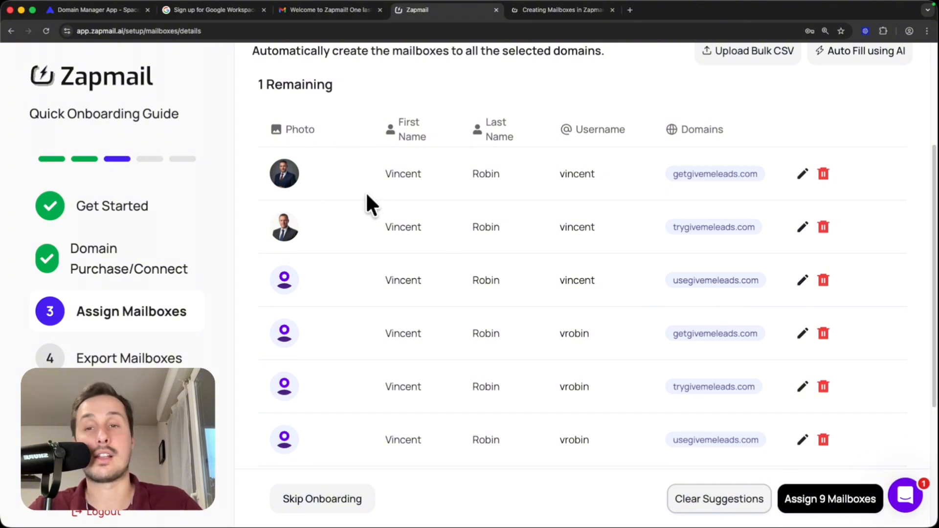
left_click(803, 280)
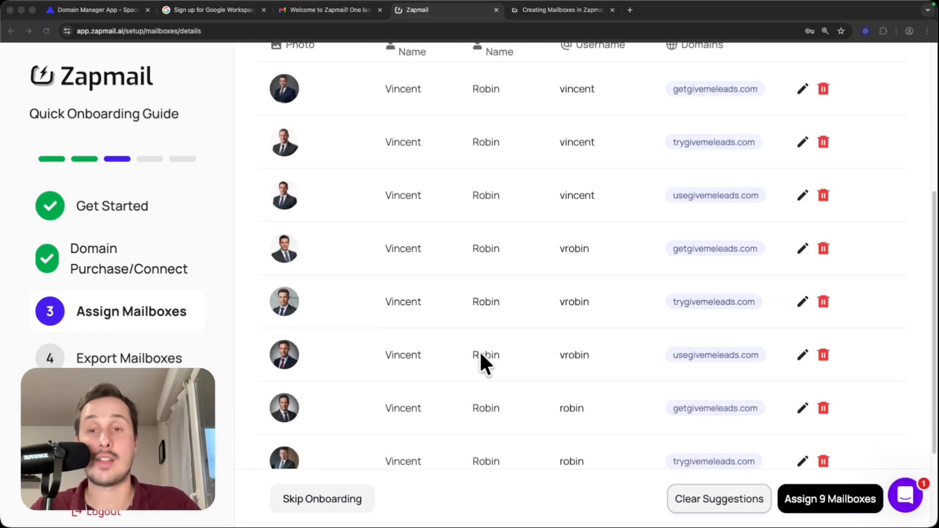
scroll(484, 354, "down", 3)
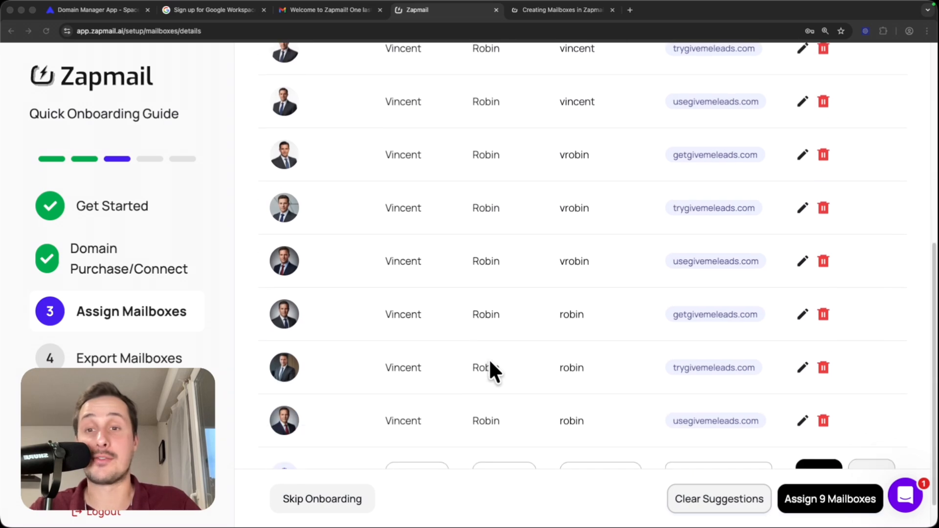
scroll(491, 372, "up", 4)
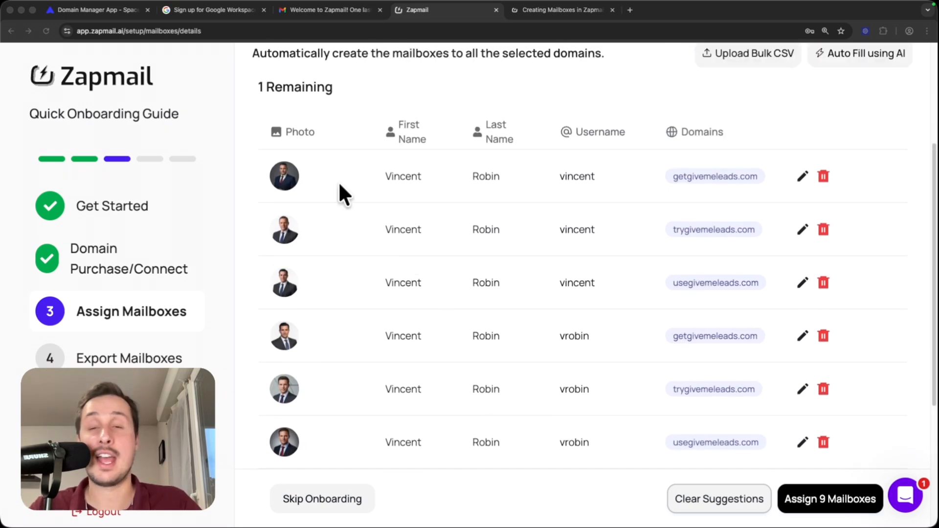
scroll(352, 179, "down", 5)
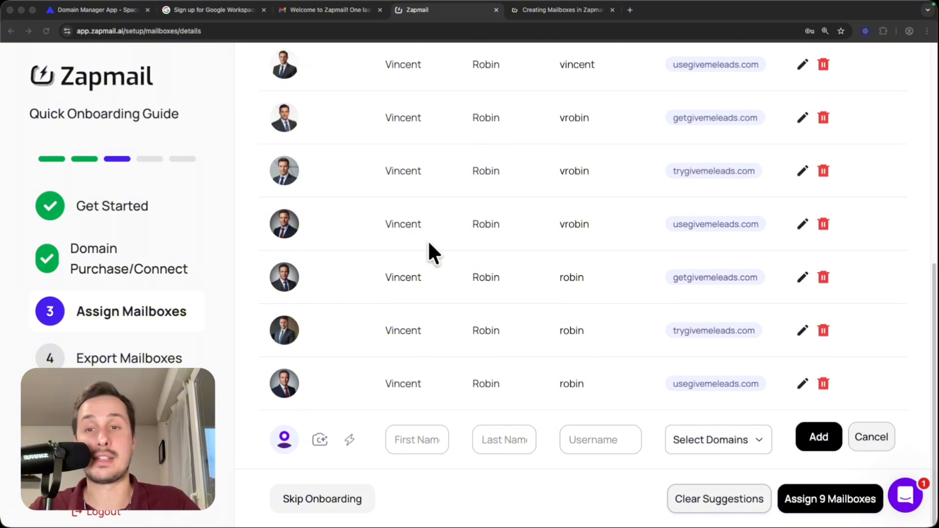
left_click(826, 498)
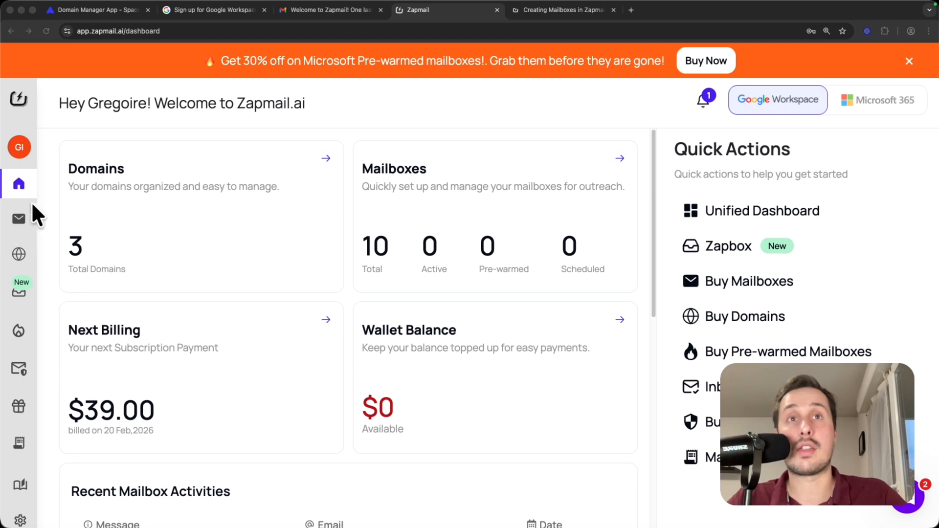
Step: Open the assigned mailboxes list and review the mailboxes under each domain and their status
mouse_move(23, 217)
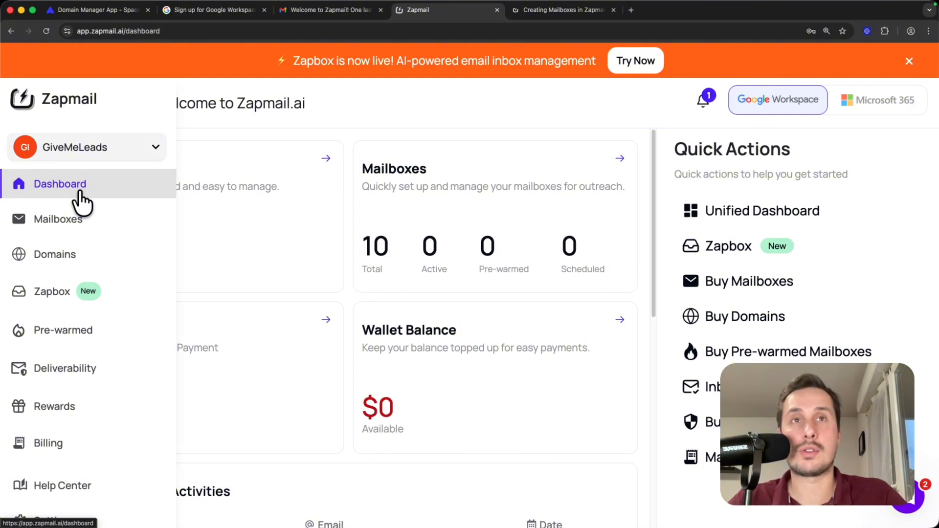
left_click(71, 230)
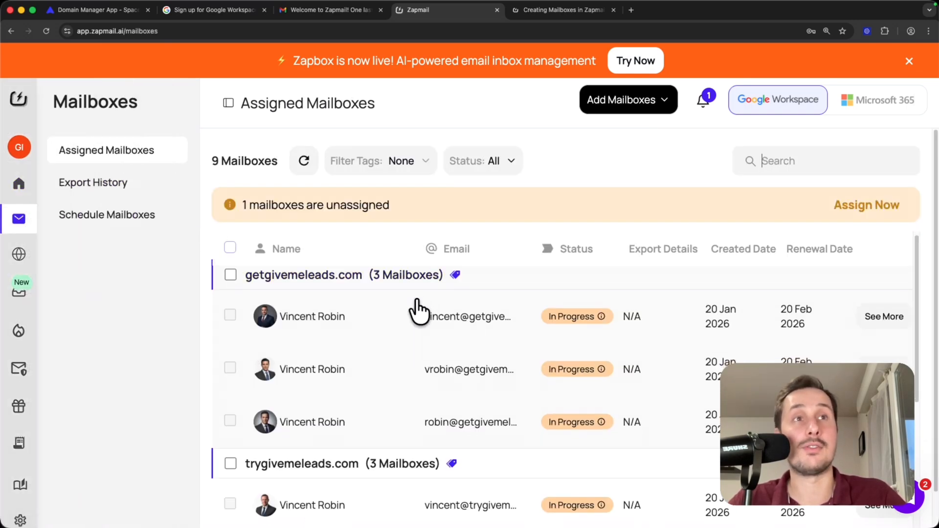
scroll(405, 308, "down", 2)
scroll(346, 358, "up", 2)
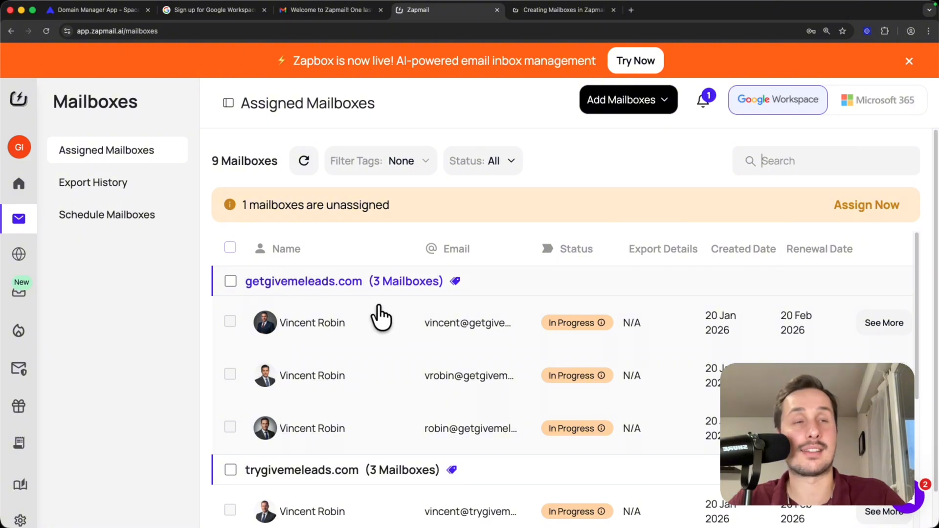
scroll(382, 323, "down", 6)
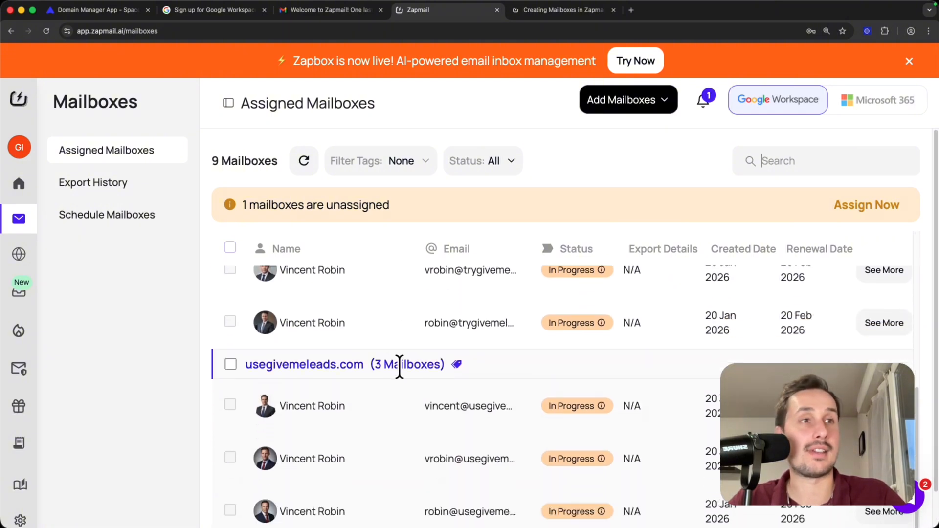
scroll(394, 379, "down", 1)
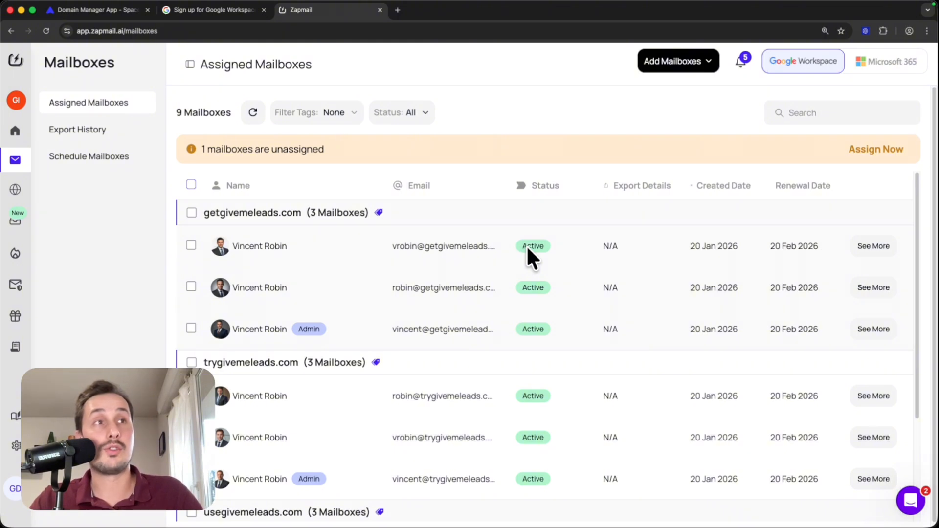
left_click_drag(534, 184, 552, 186)
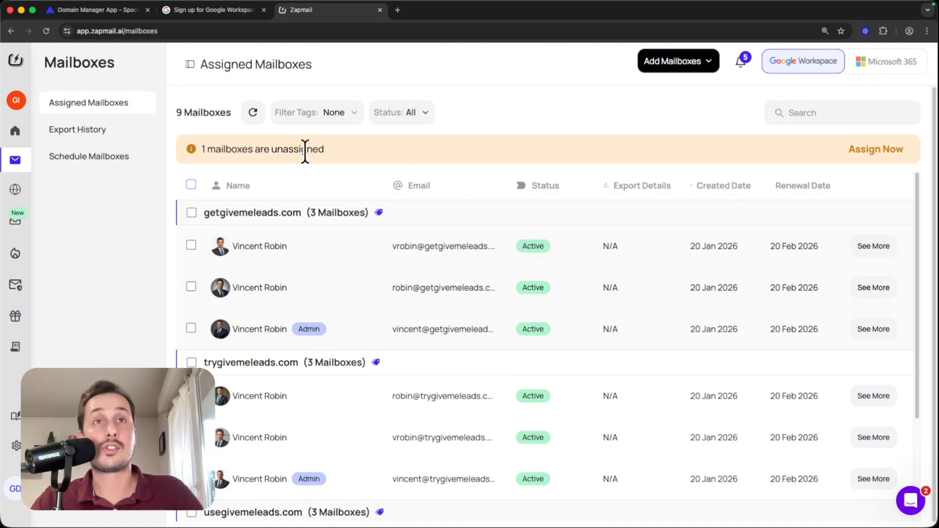
Step: Open the Domains list, examine the three domains' status and DNS records, and check the address of the main GiveMeLeads website
mouse_move(14, 186)
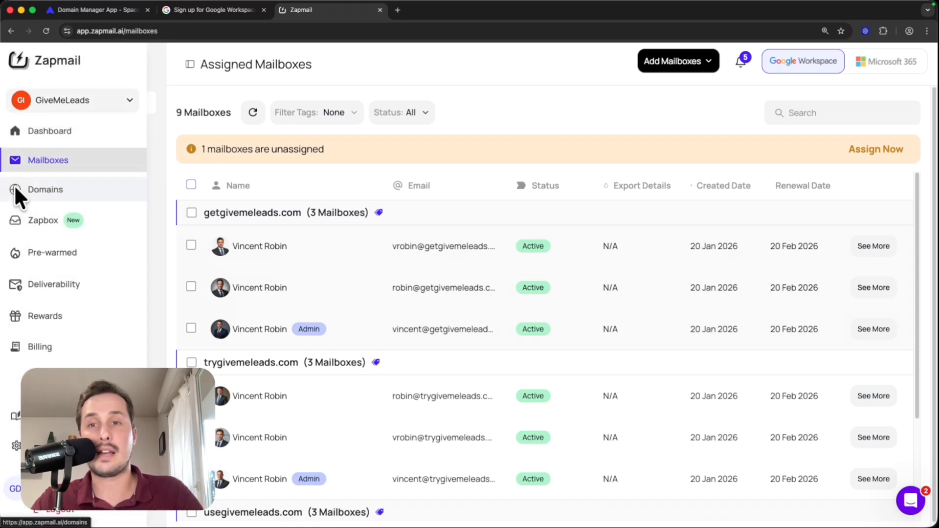
left_click(61, 190)
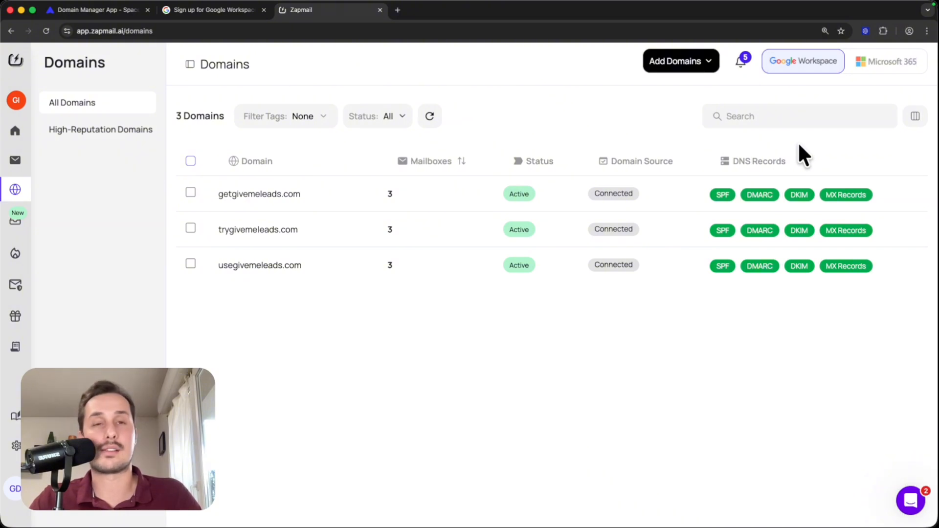
left_click(237, 233, "super")
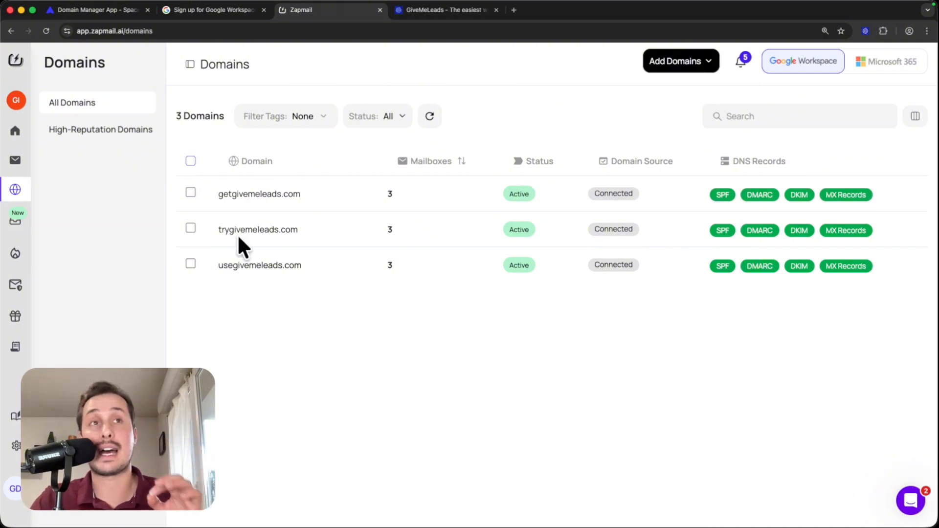
left_click_drag(237, 234, 225, 213)
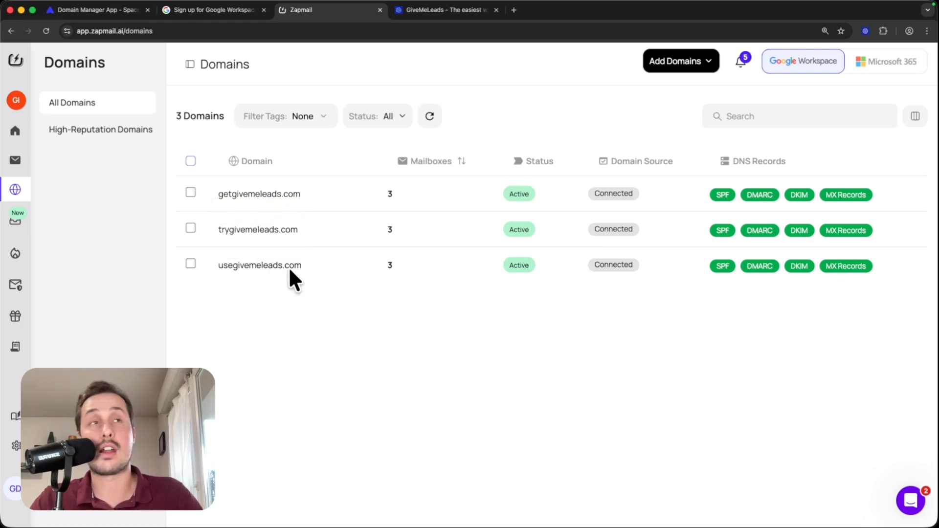
left_click(433, 10)
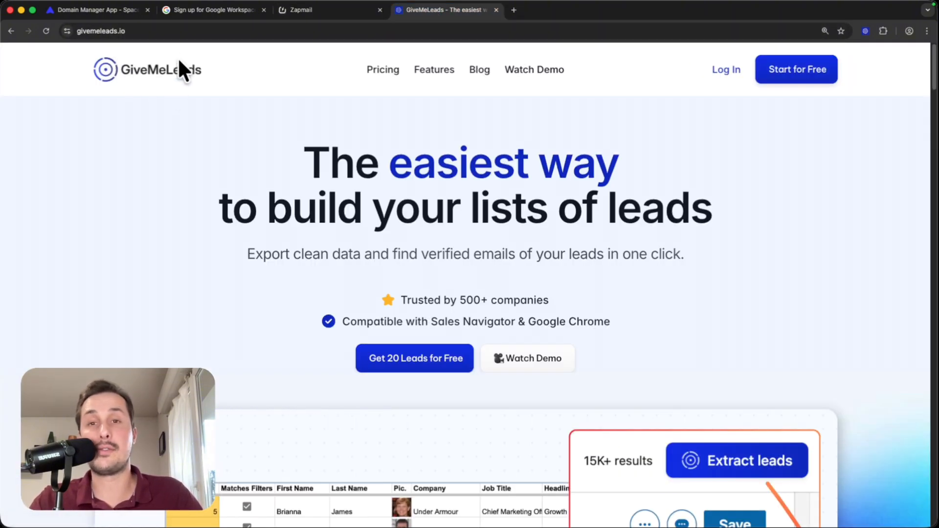
left_click(184, 31)
key("super+c")
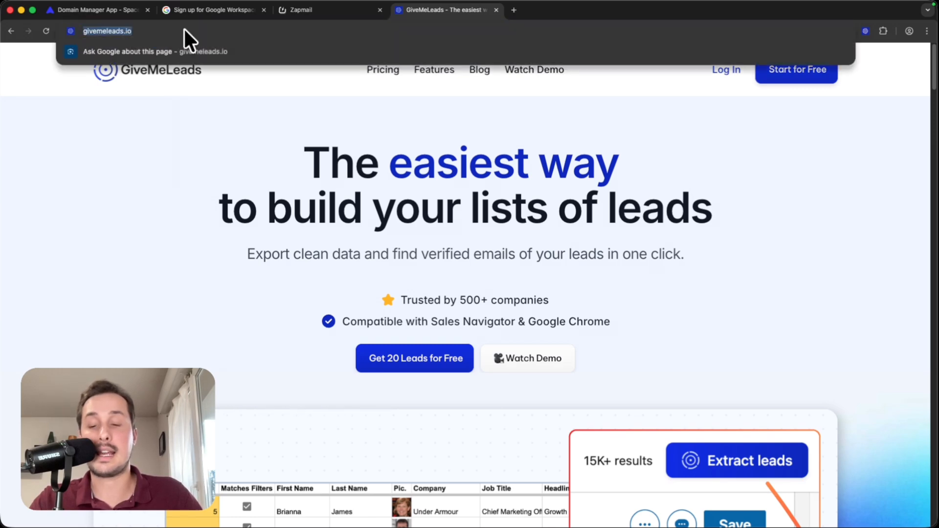
left_click(312, 11)
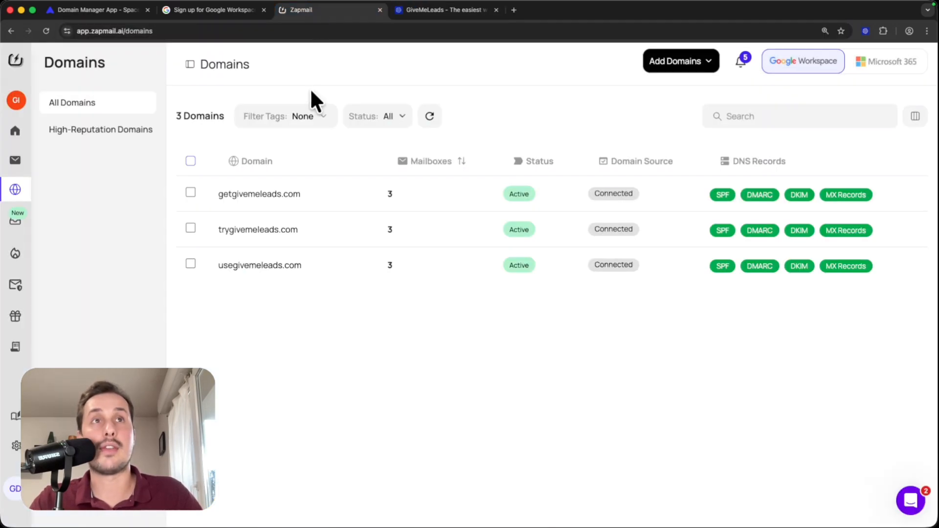
left_click(190, 161)
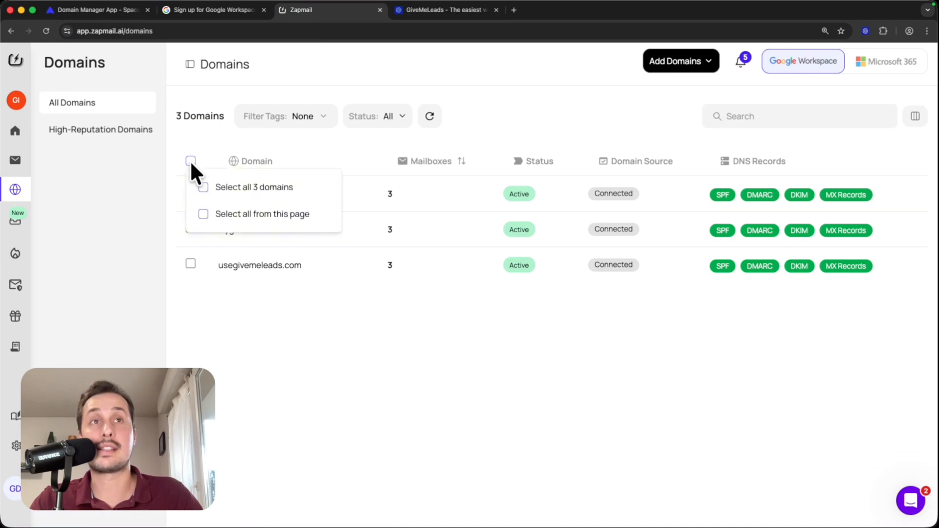
left_click(203, 188)
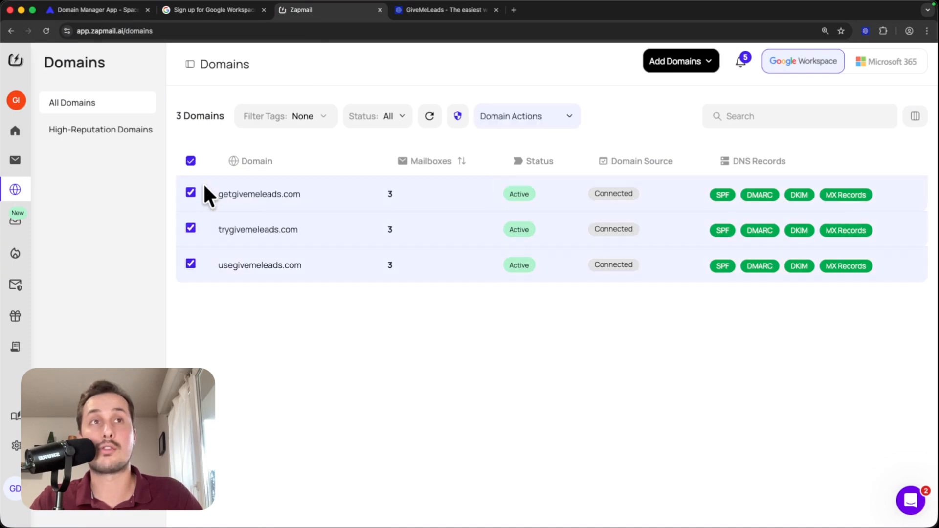
left_click(554, 120)
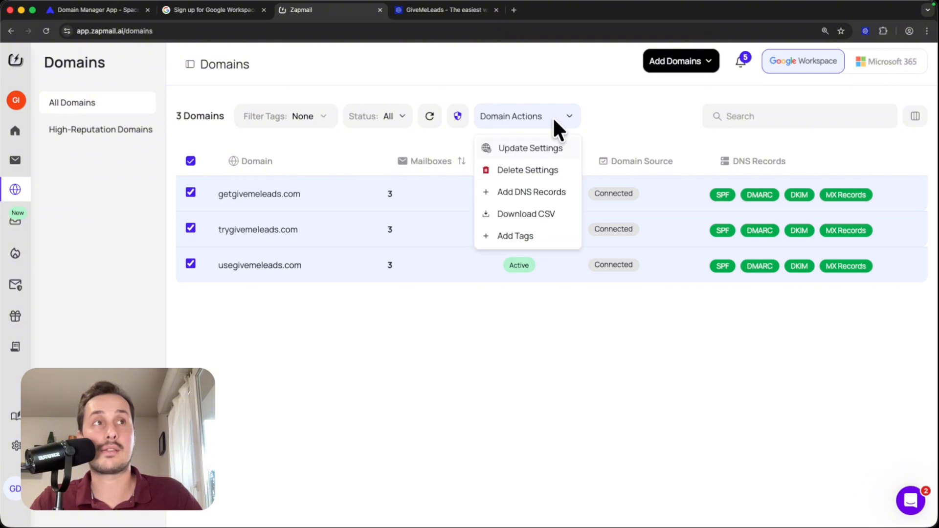
left_click(513, 148)
left_click_drag(148, 206, 234, 241)
left_click(210, 275)
key("super+v")
left_click_drag(184, 275, 113, 275)
key("BackSpace")
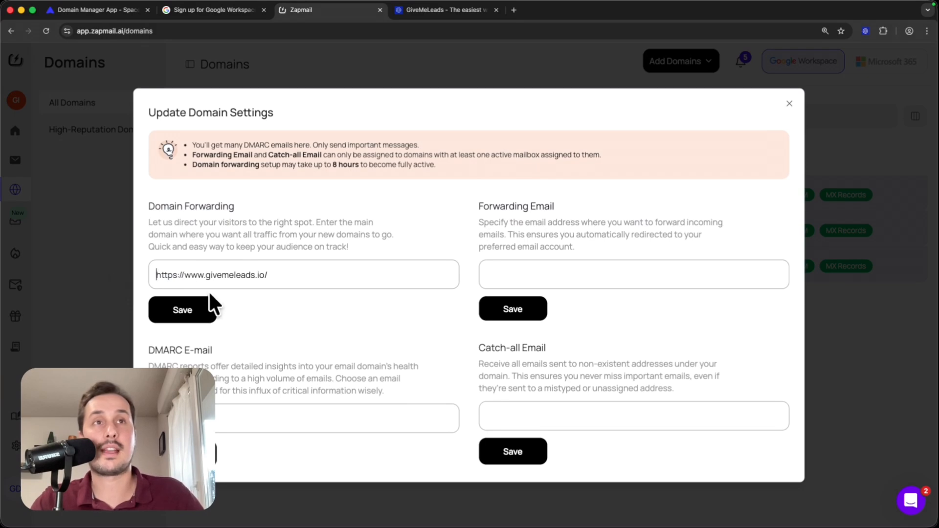
left_click(178, 309)
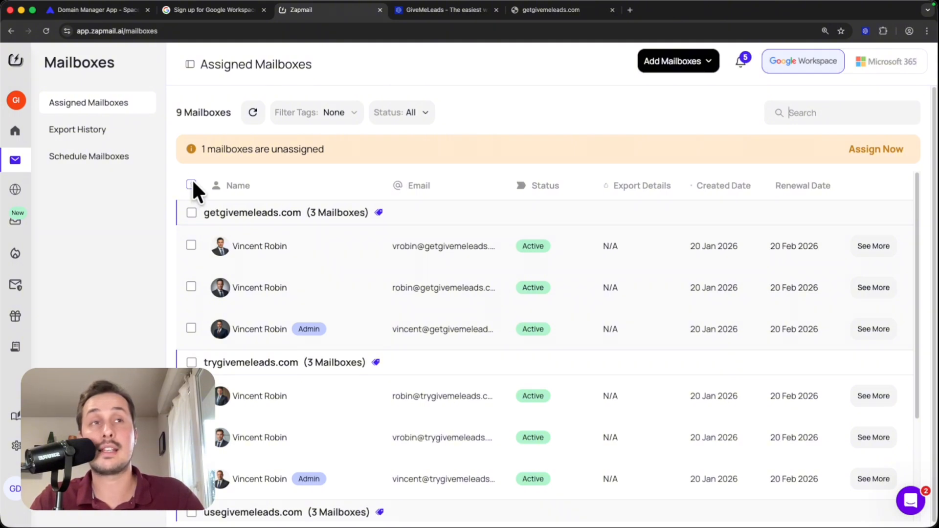
Step: Select all nine assigned mailboxes and open their export to a sending platform
left_click(191, 185)
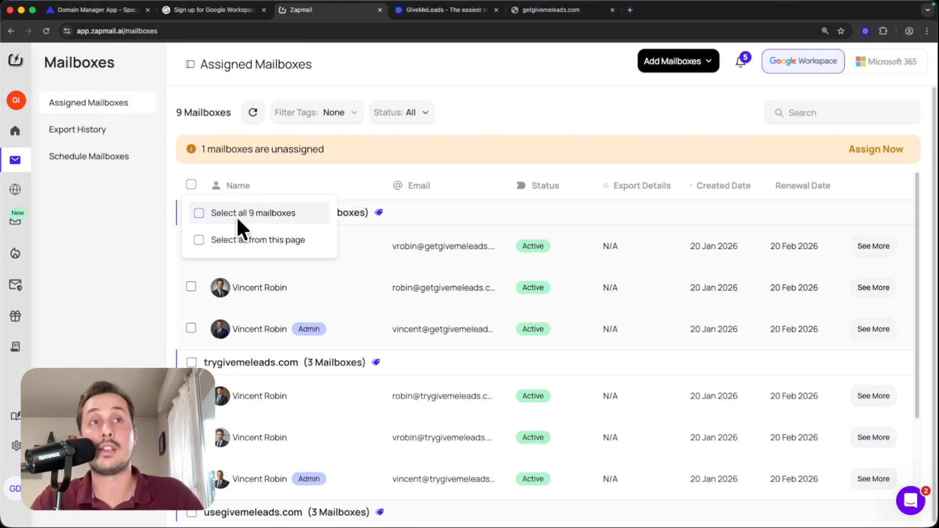
left_click(198, 214)
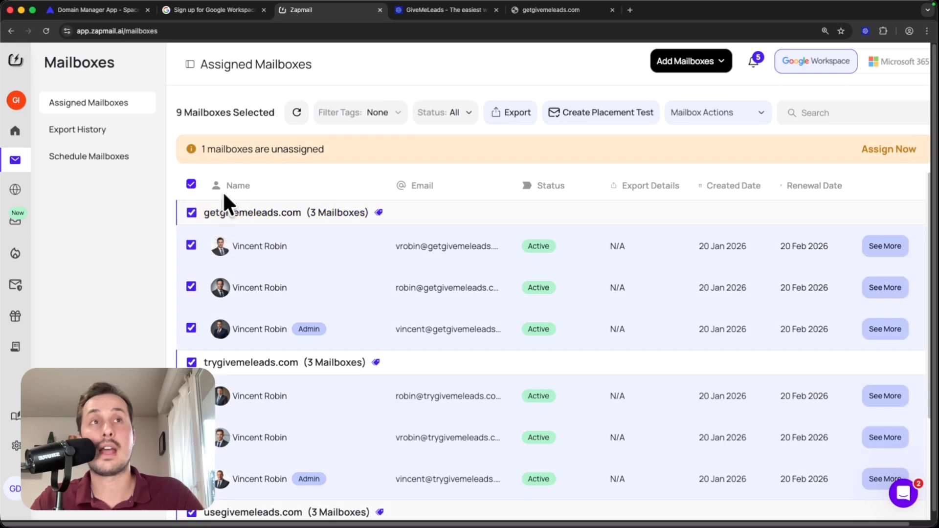
left_click(514, 117)
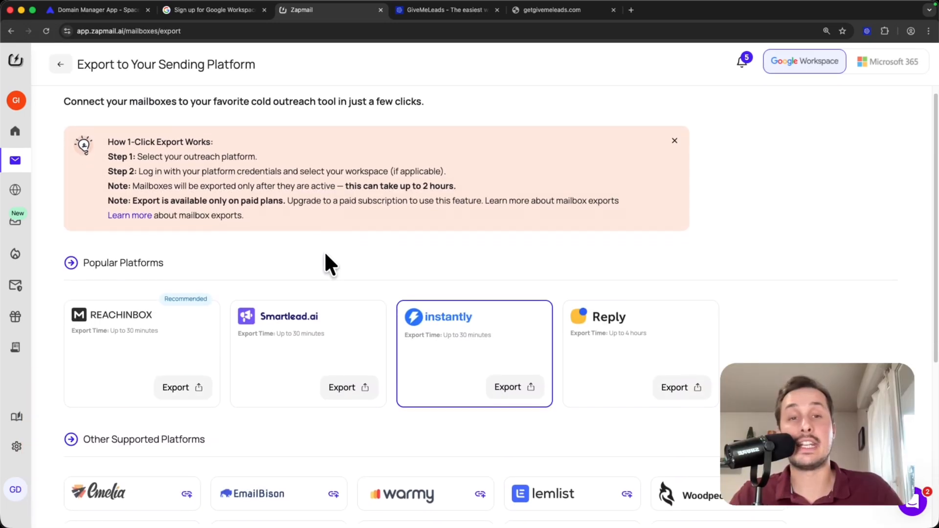
Step: Examine the supported sending platforms and other export options, then view the Instantly export login form and close it without logging in
scroll(325, 254, "down", 3)
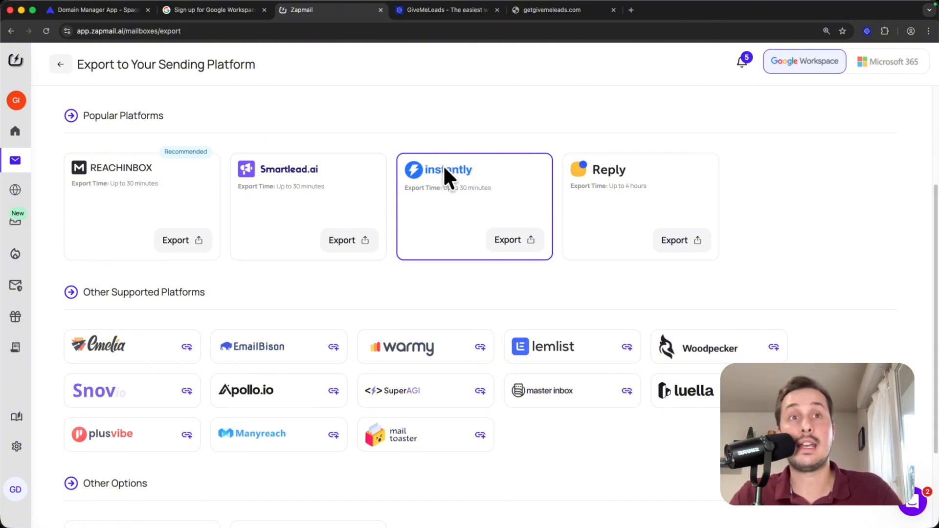
scroll(450, 192, "down", 5)
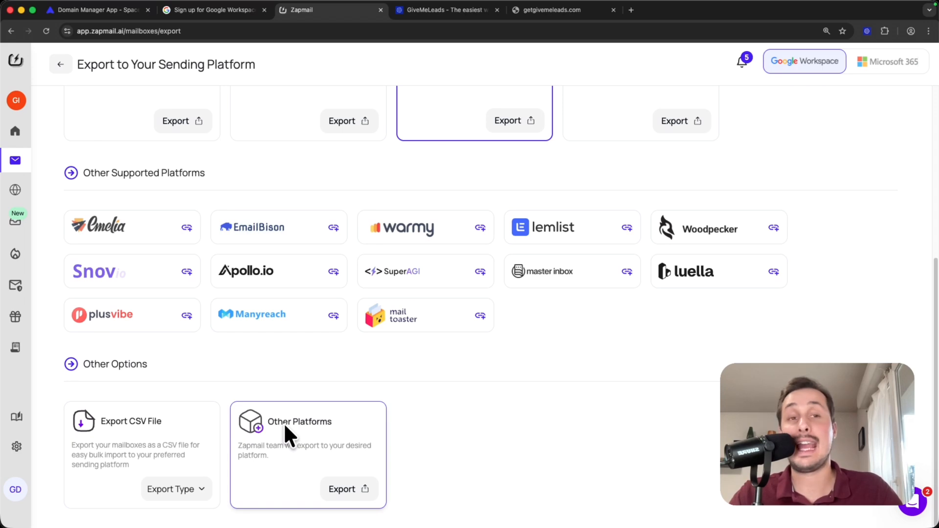
scroll(283, 423, "up", 4)
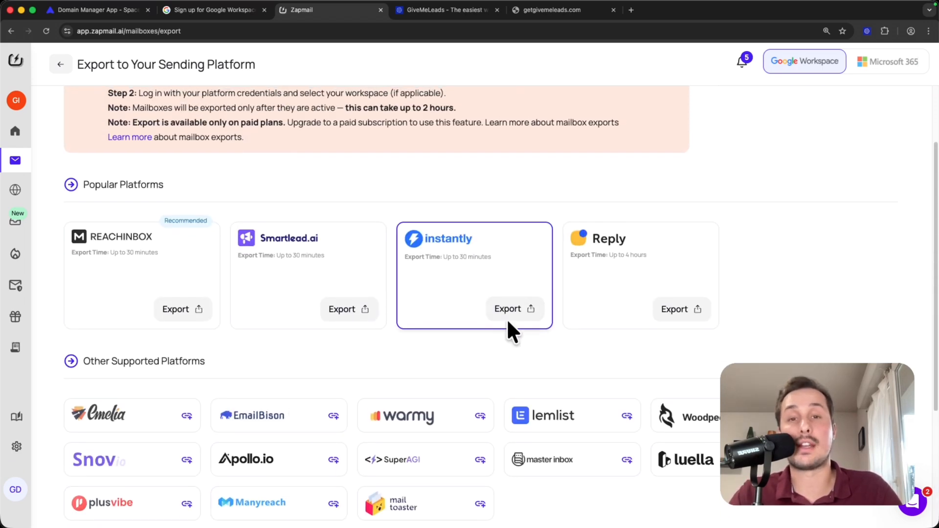
left_click(510, 309)
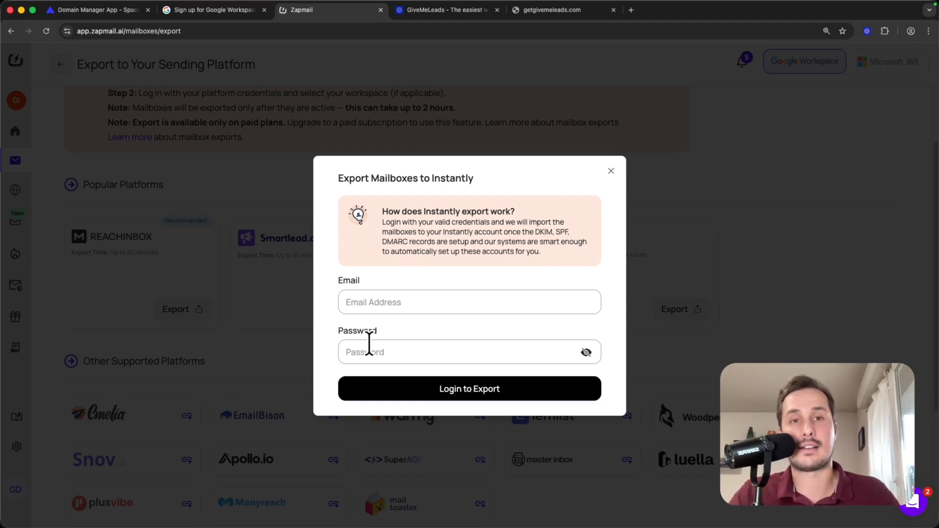
left_click(611, 171)
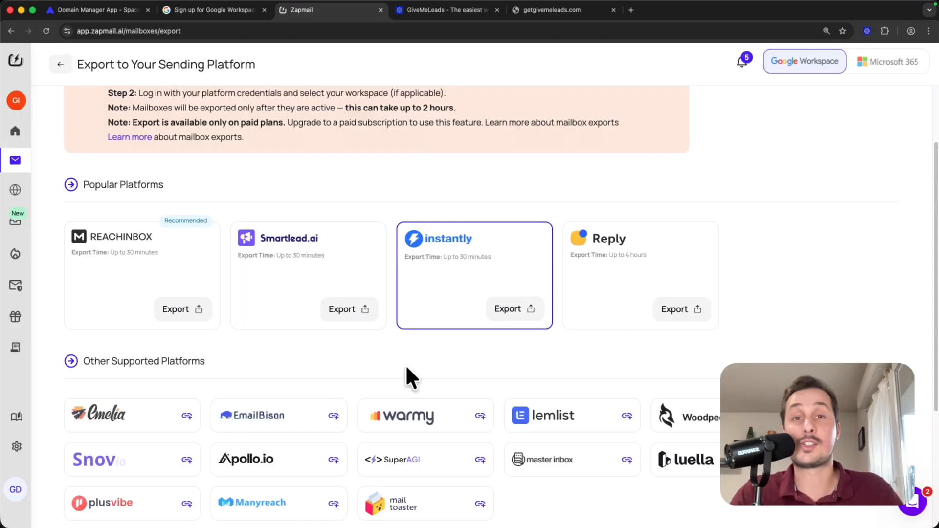